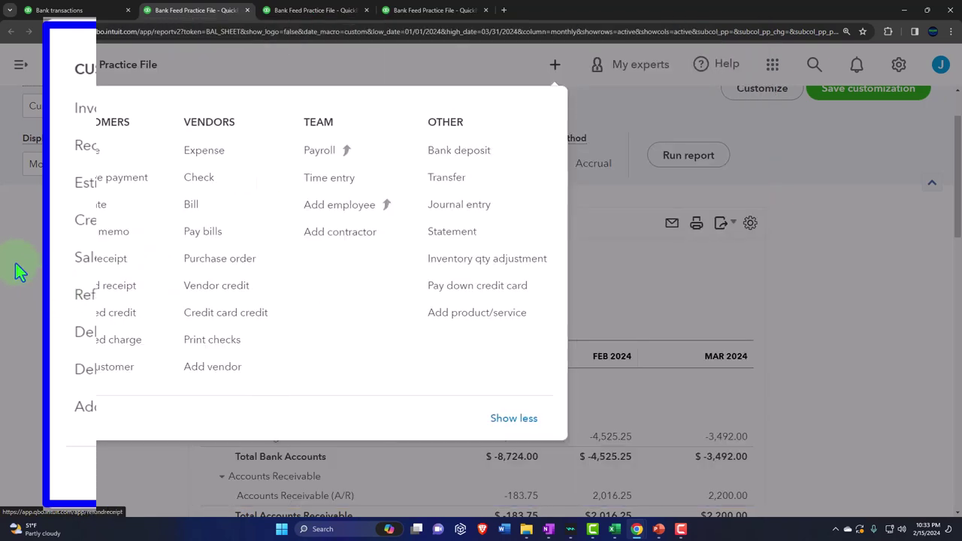
- Open the transaction report behind the January 2024 balance of Checking - B of A 4716 on the balance sheet
click(15, 269)
scroll(91, 322, down, 1)
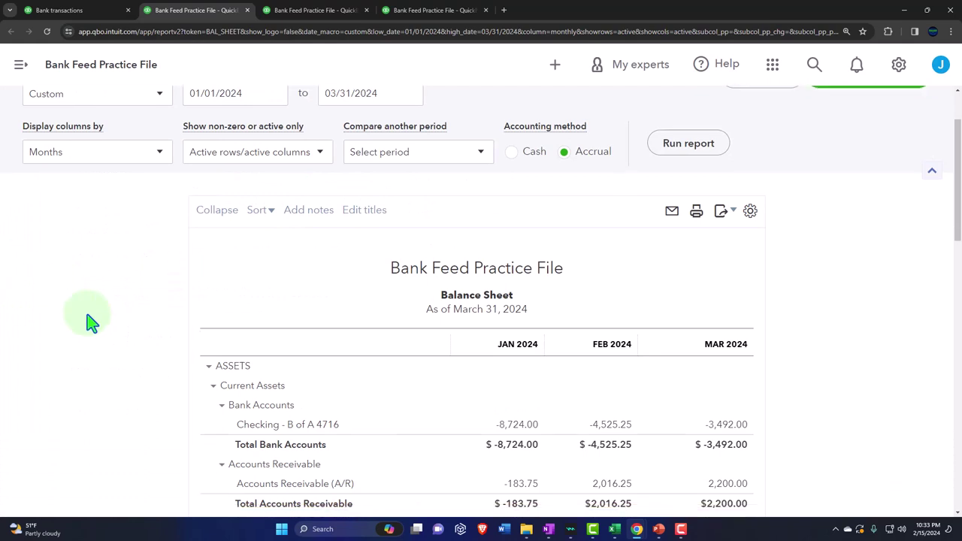
scroll(90, 322, down, 2)
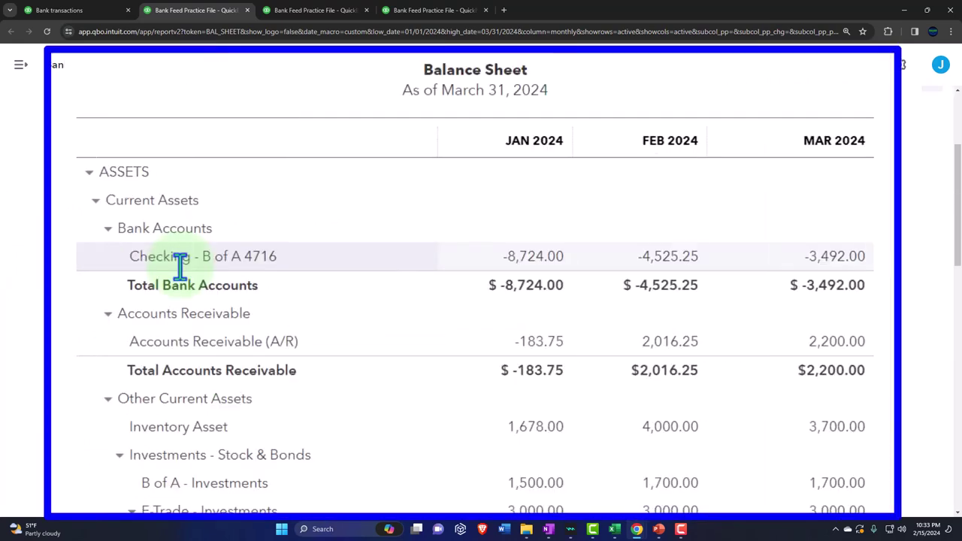
scroll(180, 263, down, 1)
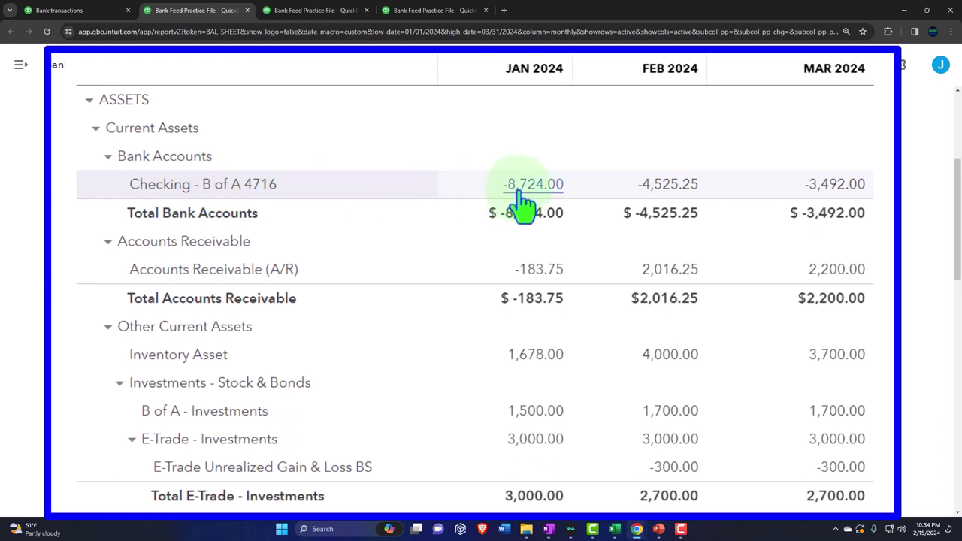
click(558, 195)
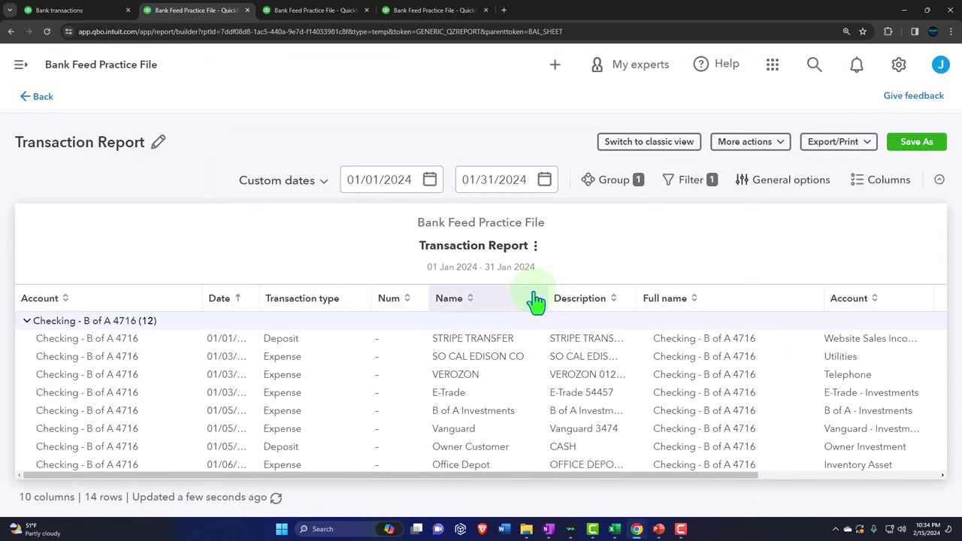
key(ctrl+minus)
key(ctrl+minus)
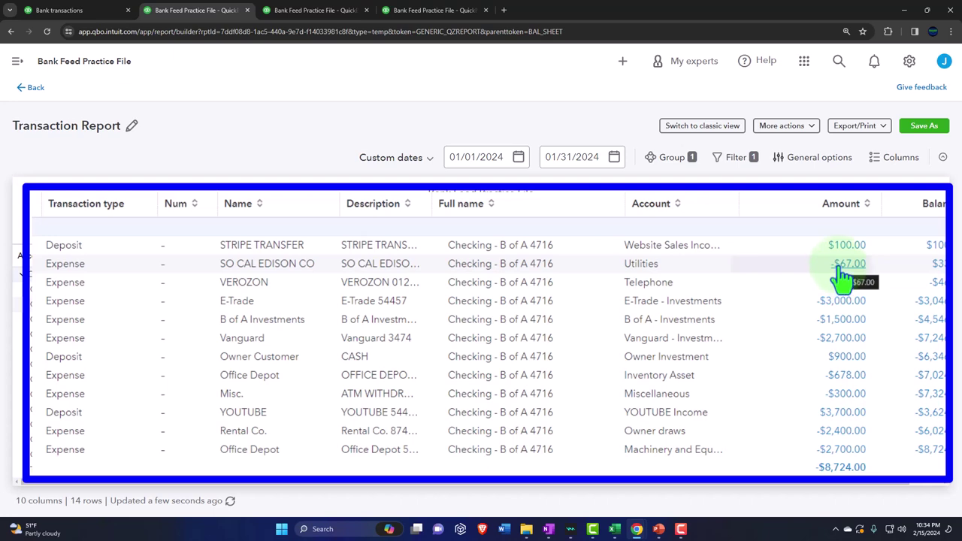
- Filter the checking account's transaction report to entries whose transaction type equals Deposit
click(720, 161)
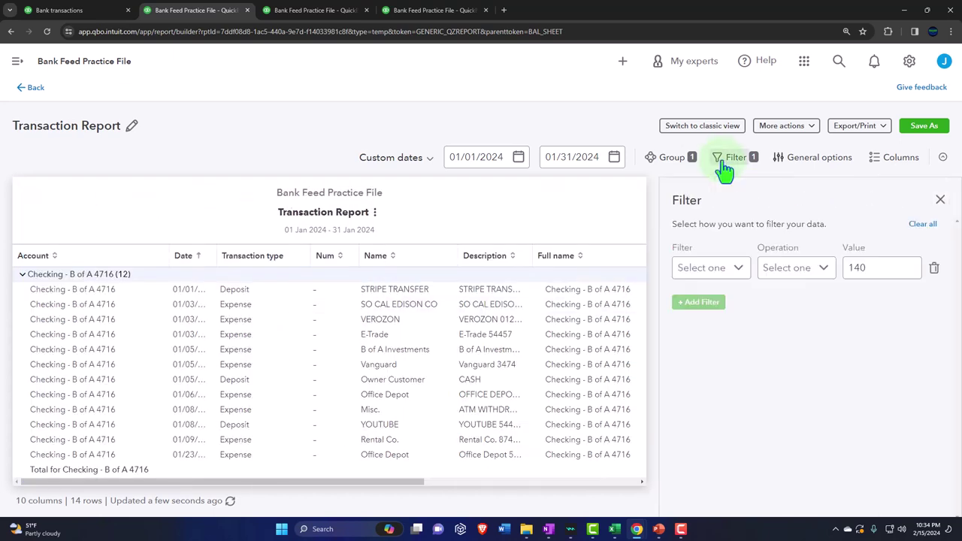
click(660, 302)
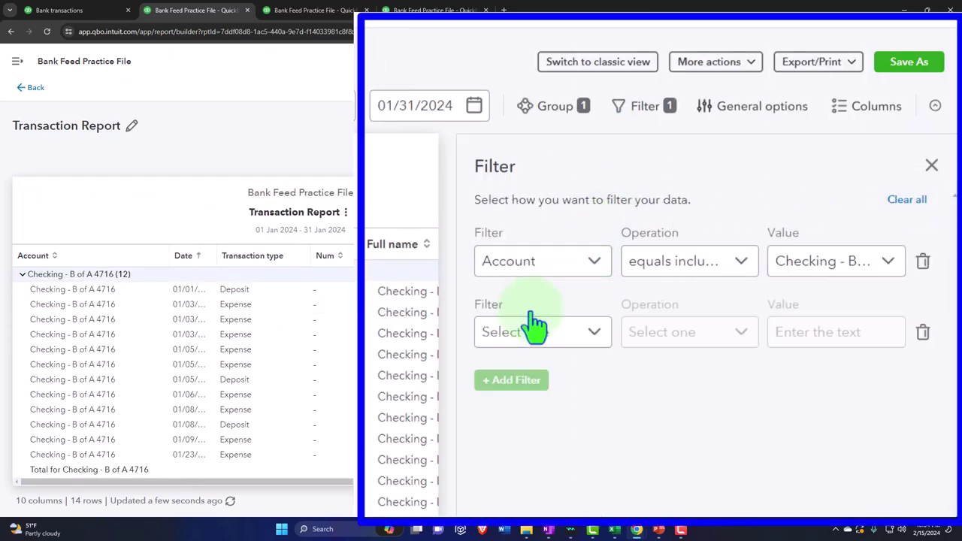
click(575, 346)
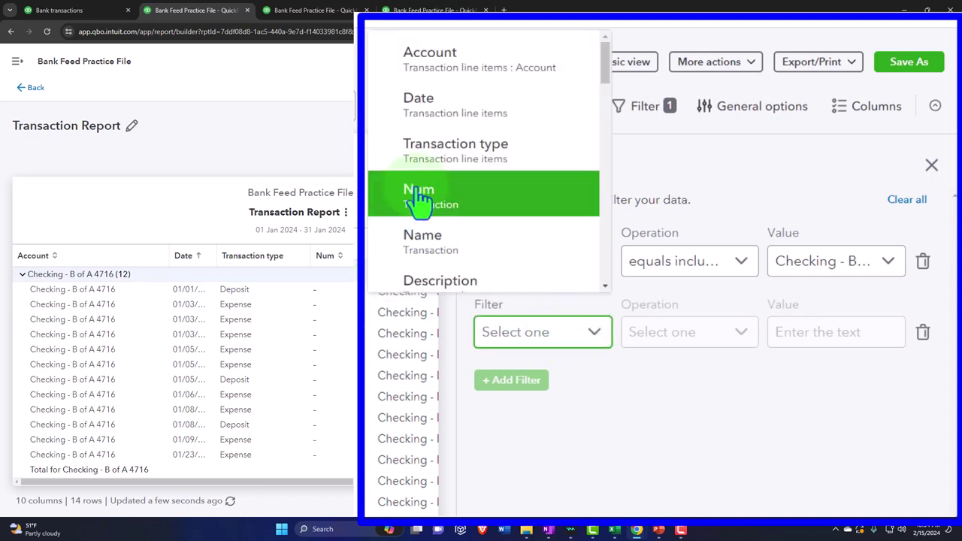
click(440, 159)
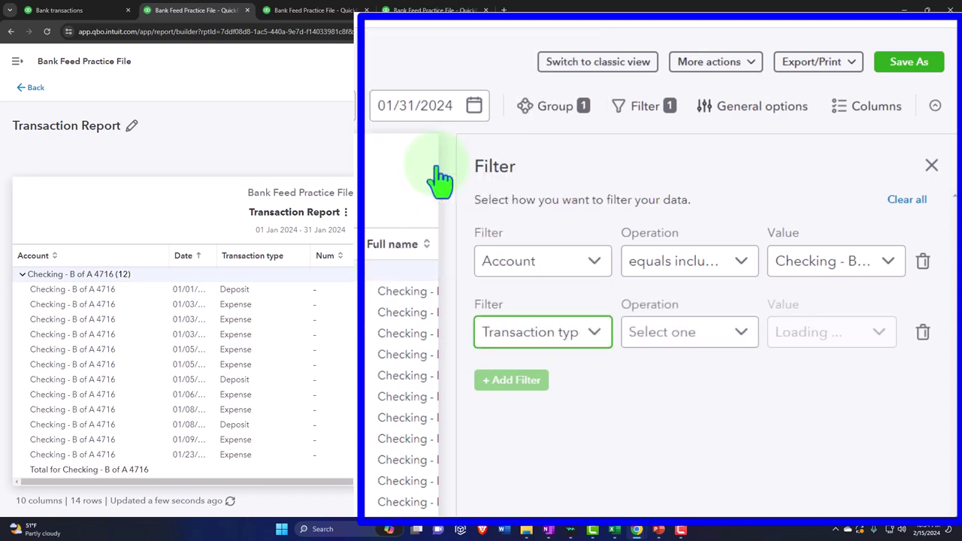
click(723, 347)
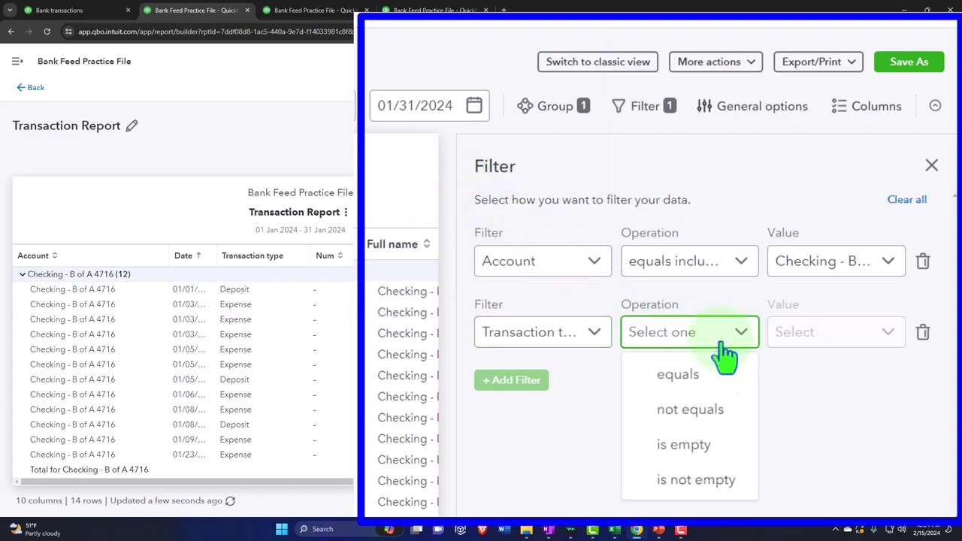
click(732, 447)
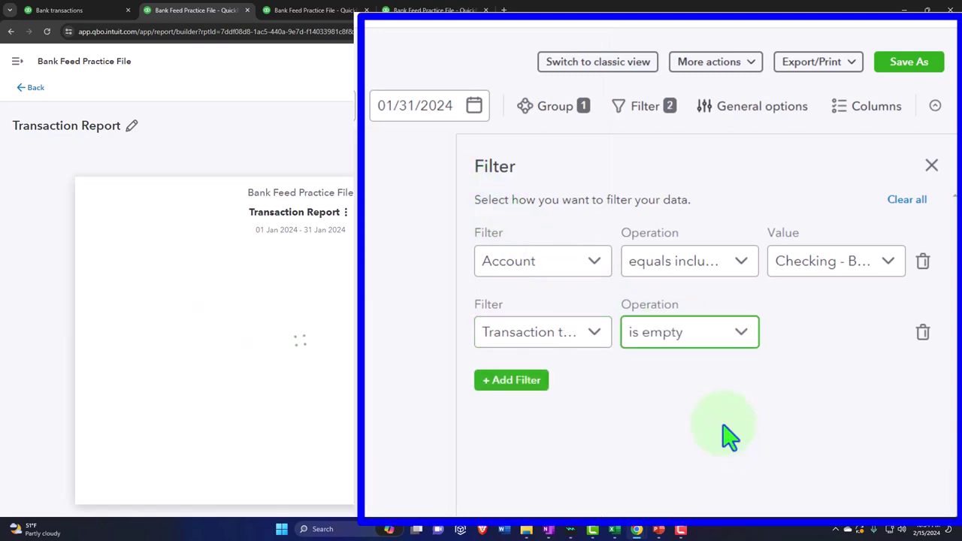
click(708, 352)
click(704, 375)
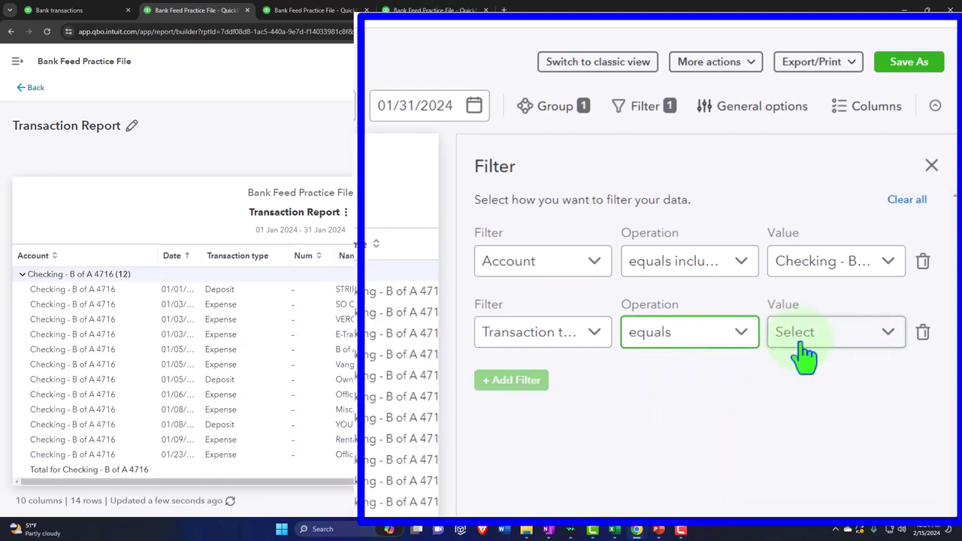
click(803, 349)
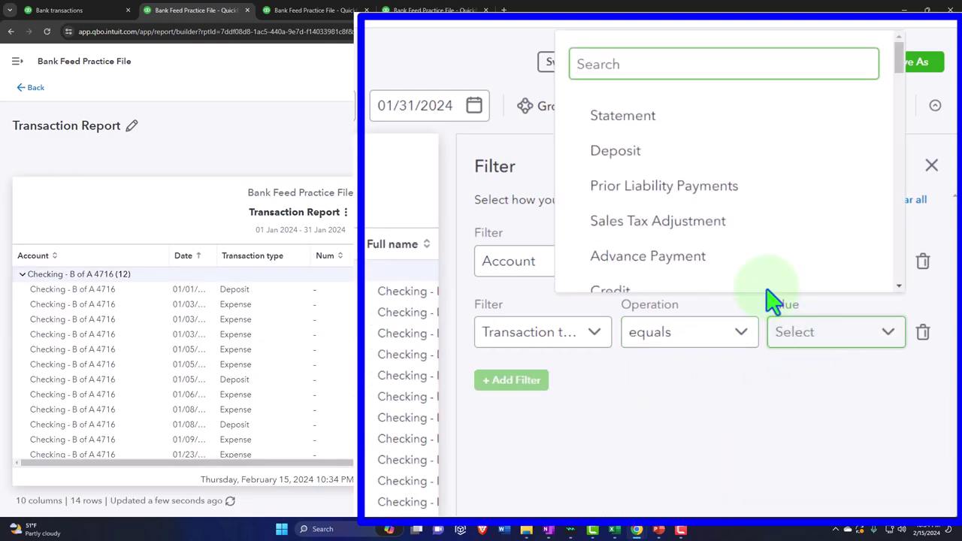
click(680, 155)
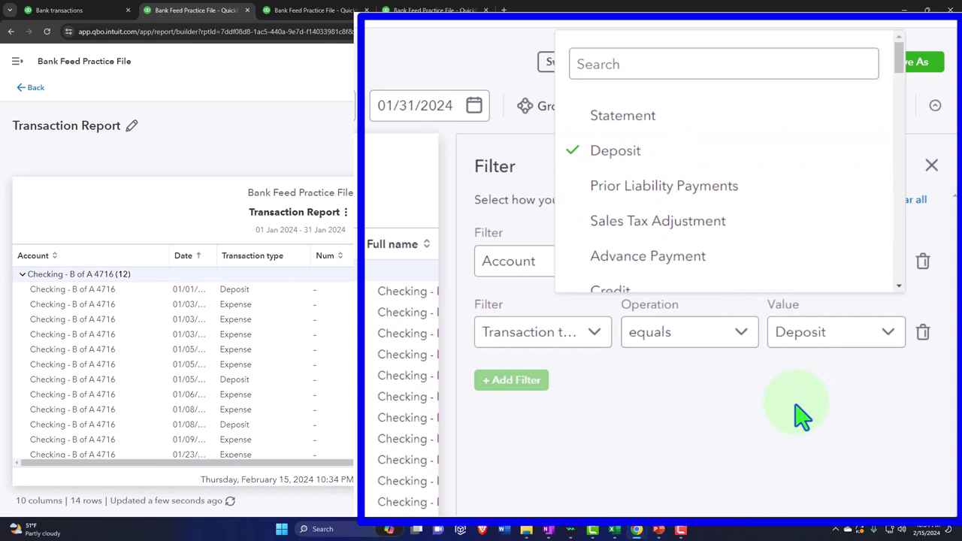
click(718, 414)
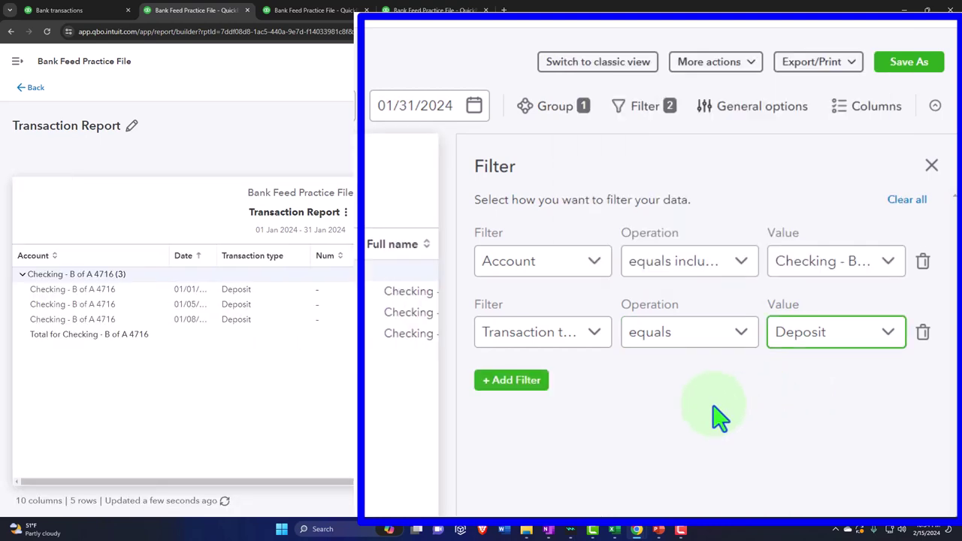
- Return to the balance sheet without saving the filtered report, and look over the forms available for new transactions
click(34, 94)
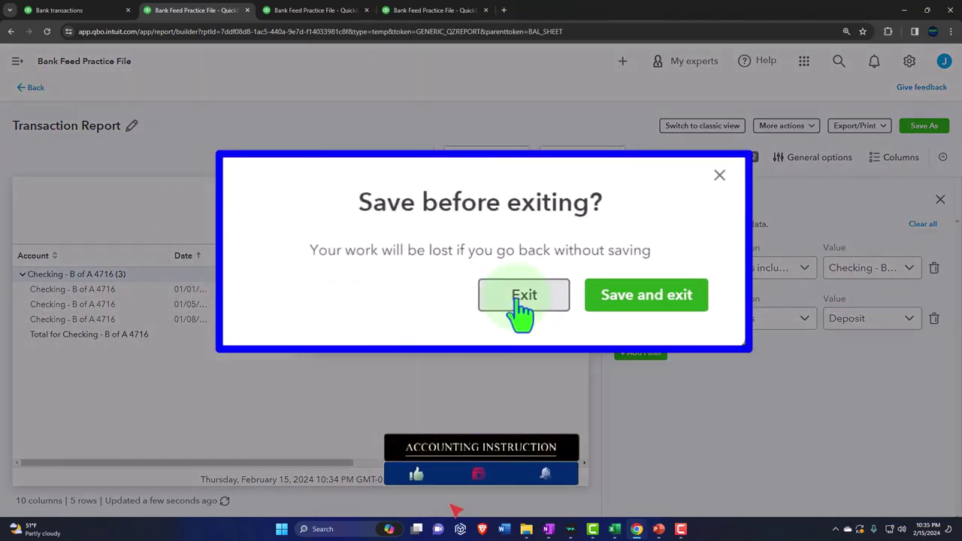
click(519, 310)
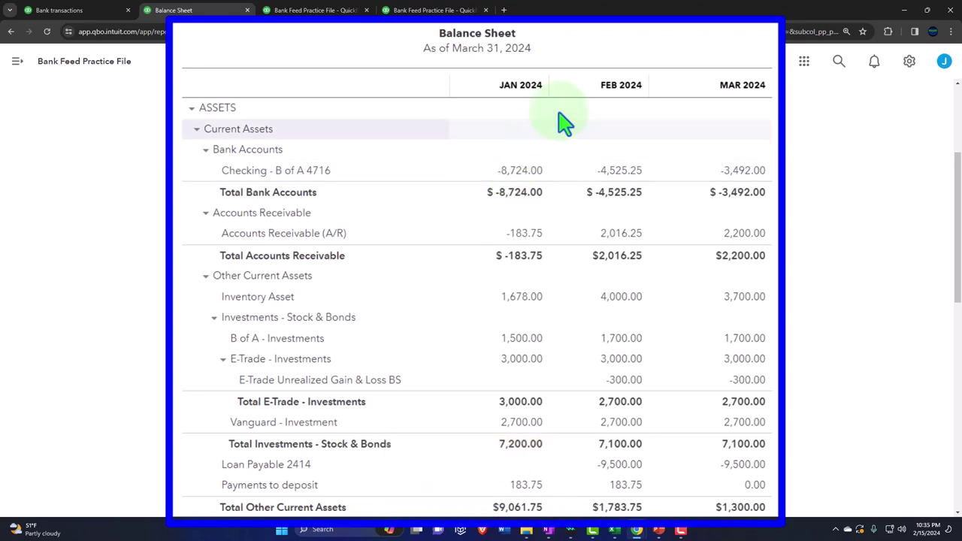
click(615, 64)
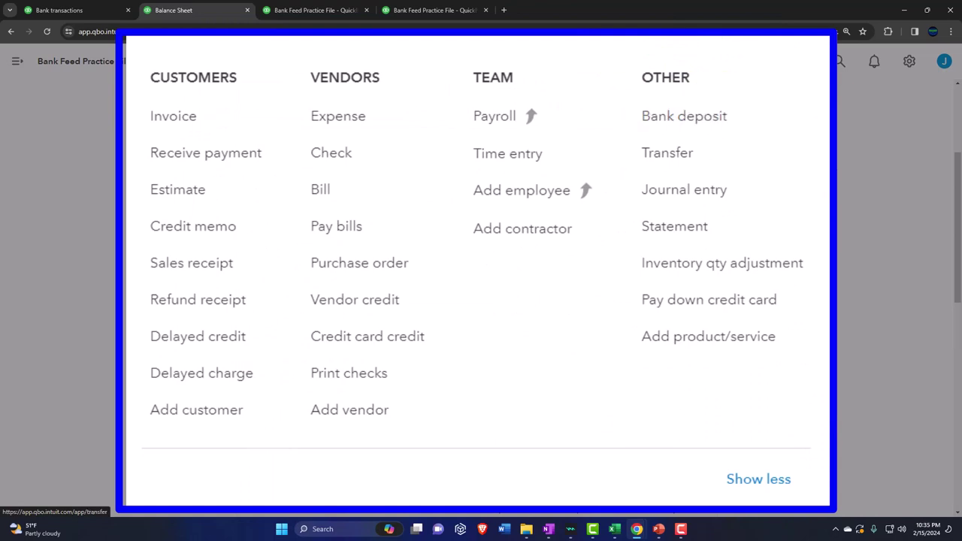
click(758, 236)
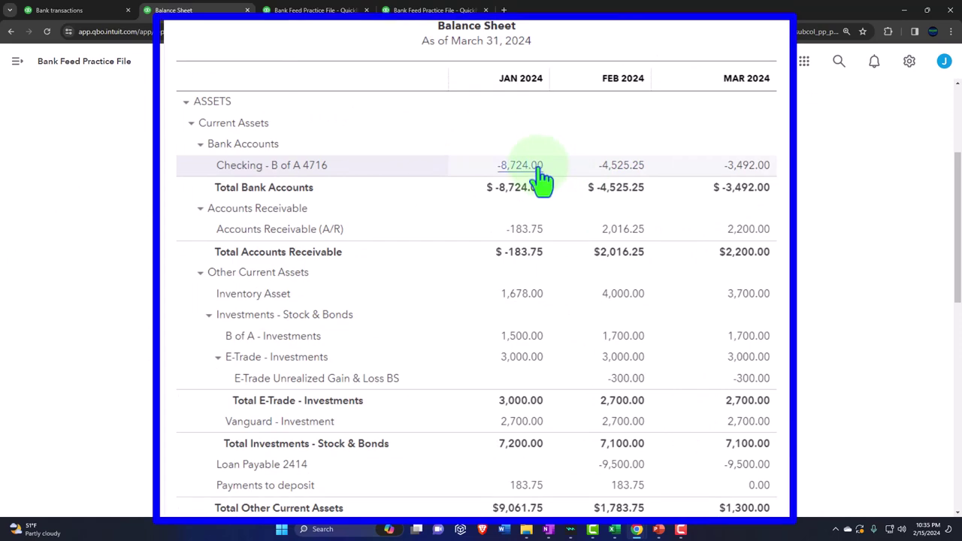
- Review the January 2024 checking transactions again from the balance sheet, and check the new-transaction forms, including Transfer
click(539, 181)
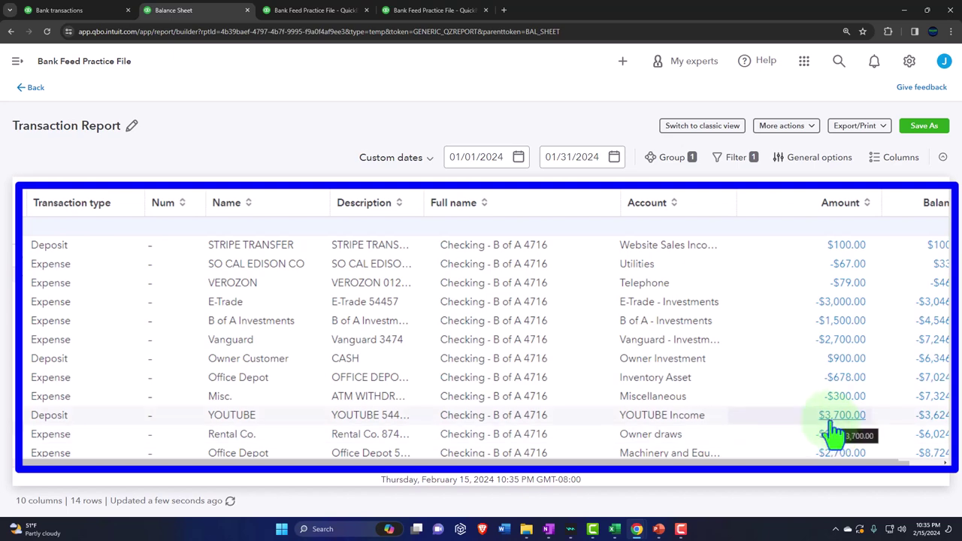
click(34, 88)
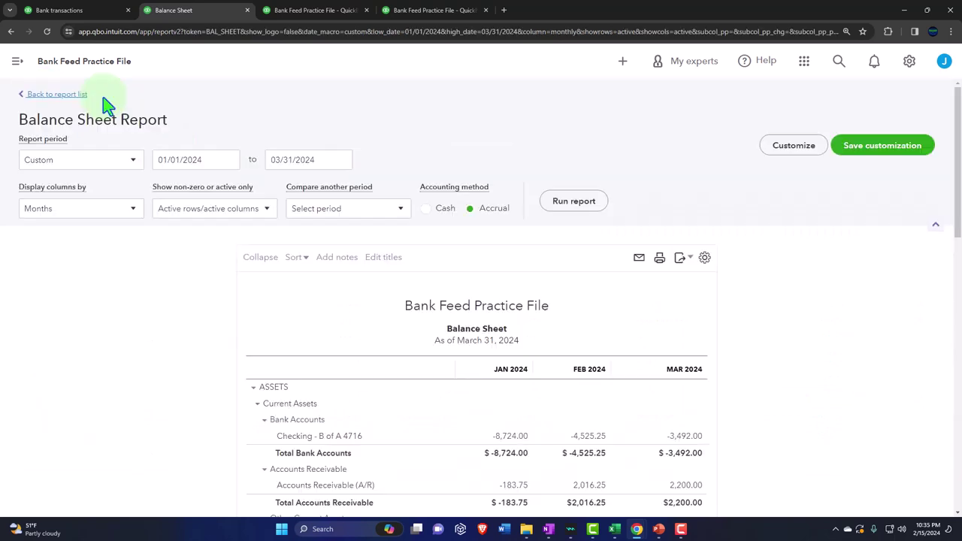
click(623, 63)
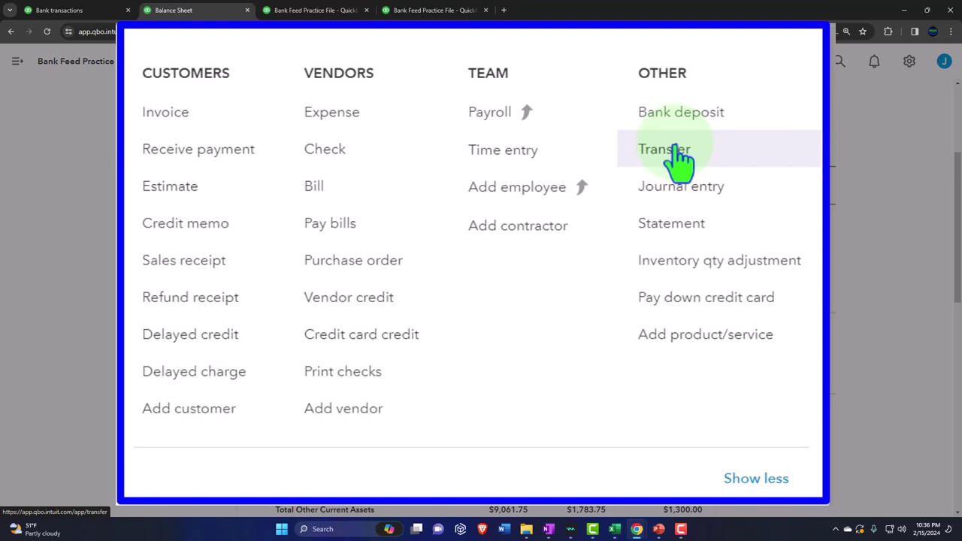
click(114, 216)
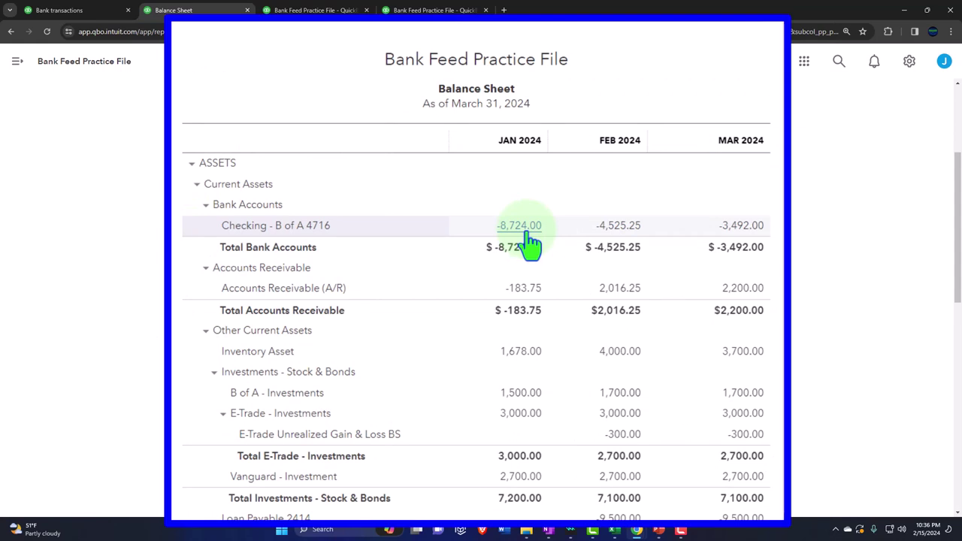
- Open the transaction report behind the January 2024 balance of Amex - Credit Card under the balance sheet's liabilities
scroll(530, 240, down, 5)
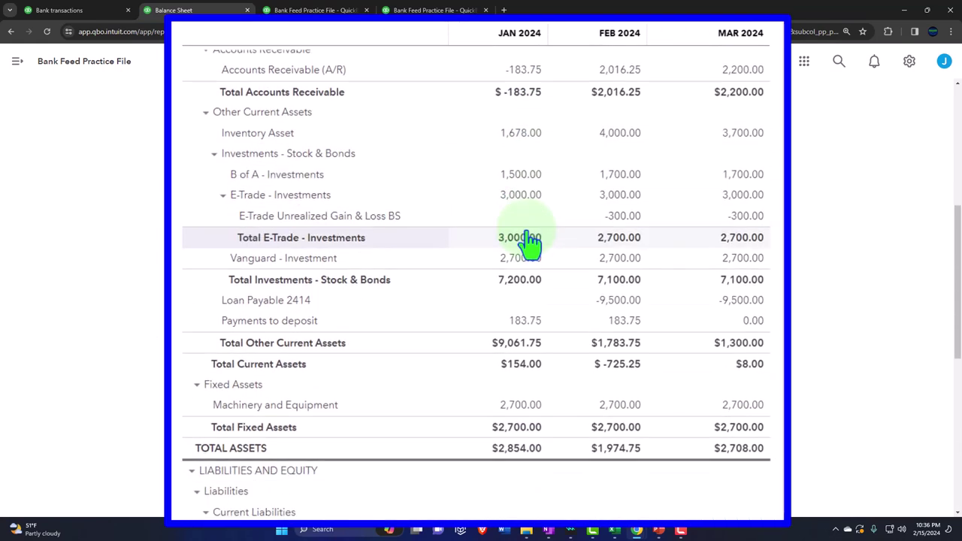
scroll(530, 240, down, 8)
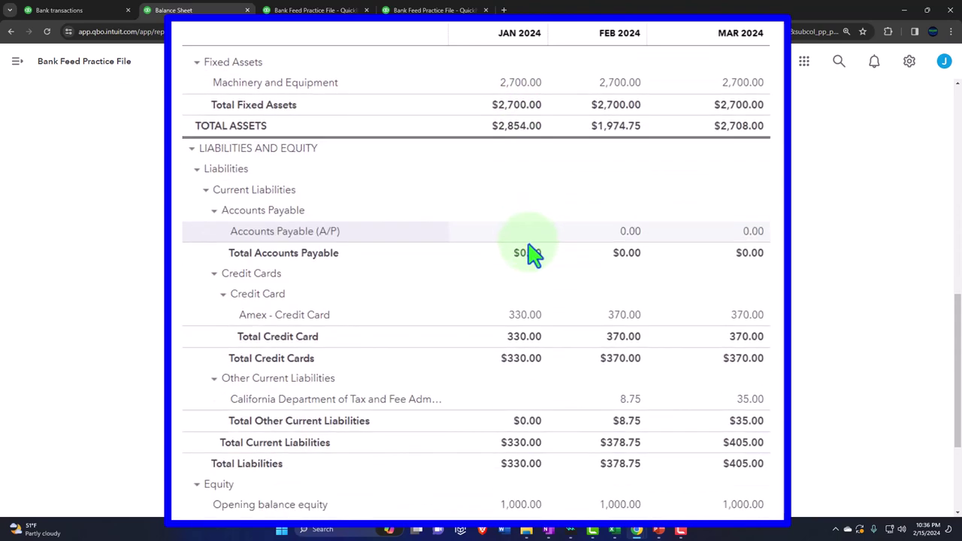
click(533, 317)
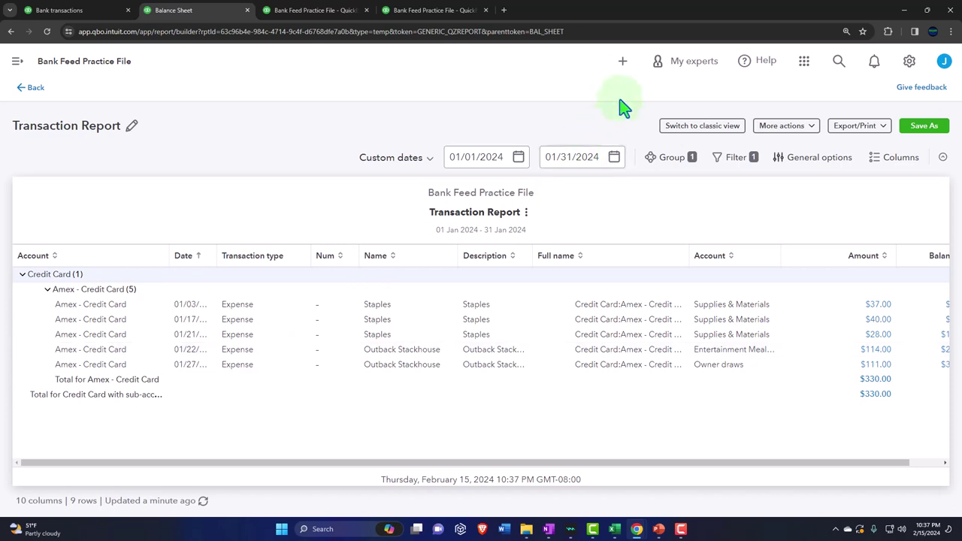
- Look over the credit card forms available for new transactions, such as Credit card credit and Pay down credit card
click(622, 66)
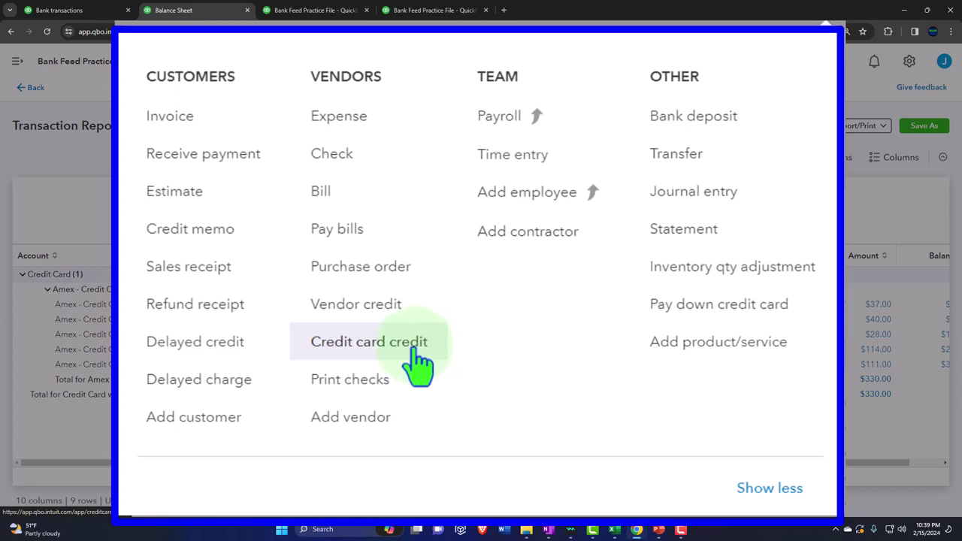
click(761, 301)
click(687, 235)
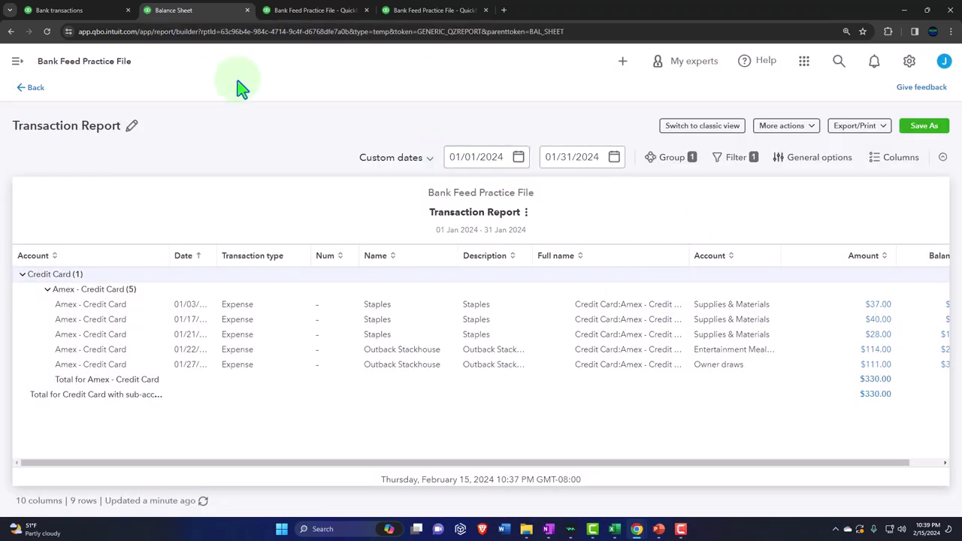
- Go to the bank transactions and examine the Checking - B of A 4716 items for review, including the Amex payment
click(60, 10)
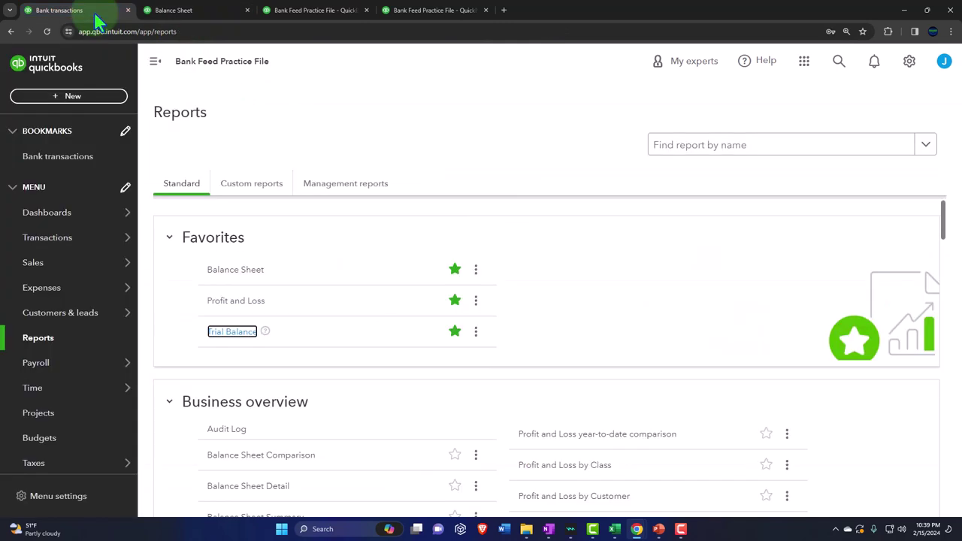
mouse_move(68, 239)
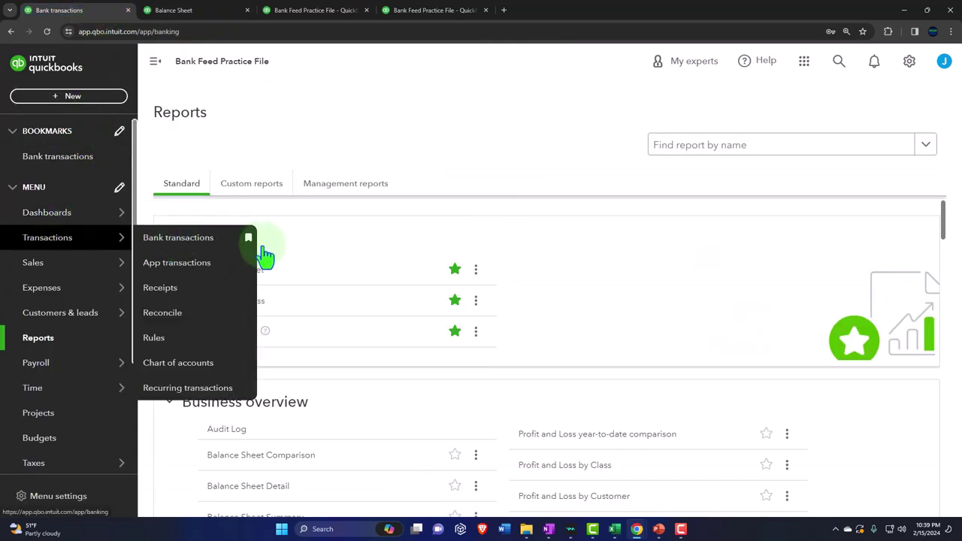
click(256, 238)
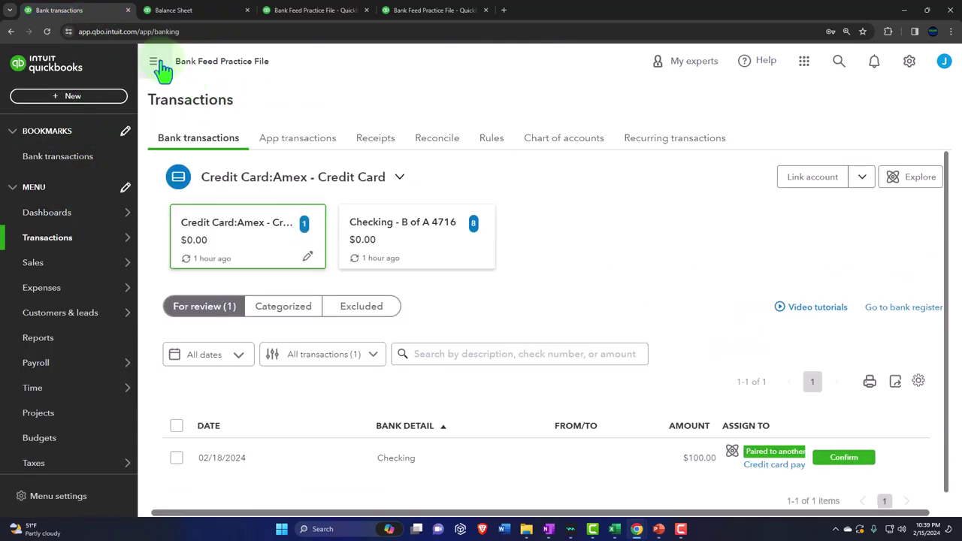
click(155, 62)
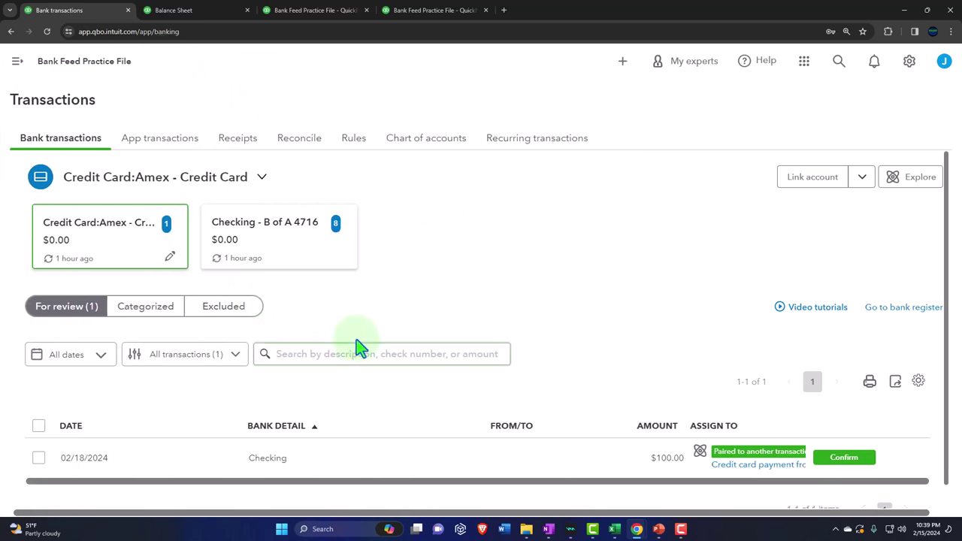
click(287, 258)
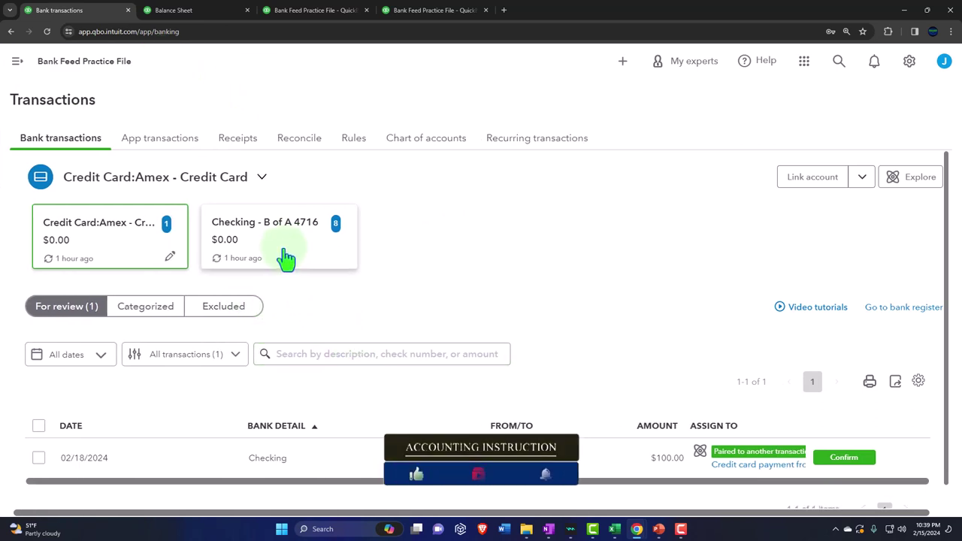
scroll(286, 251, down, 2)
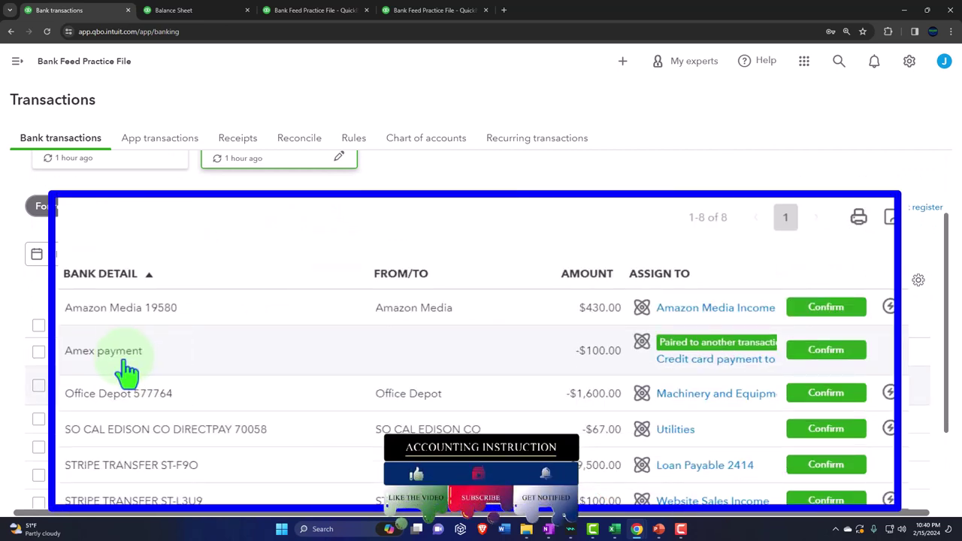
scroll(128, 368, down, 1)
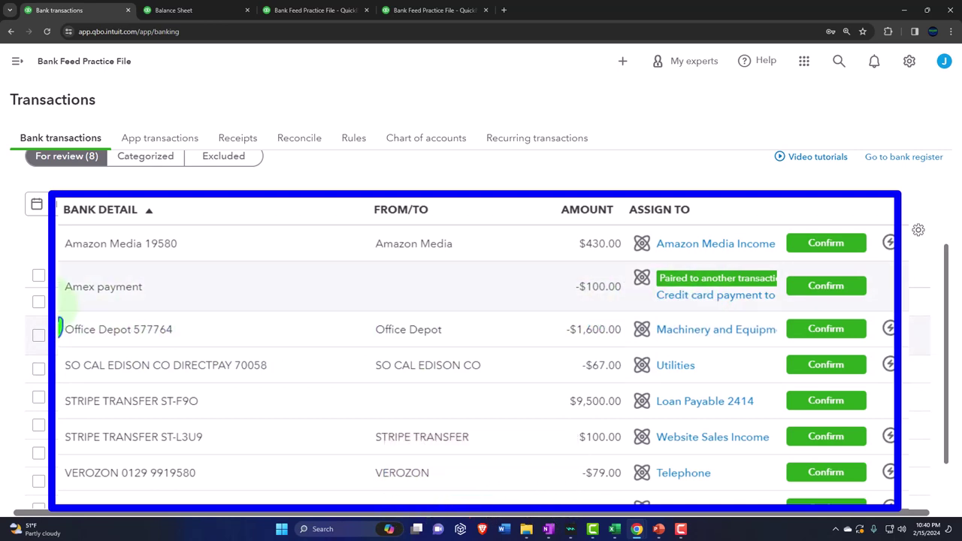
- Expand the Amex payment in the Checking - B of A 4716 feed and examine its credit card payment and paired transaction details
click(208, 351)
scroll(207, 350, down, 1)
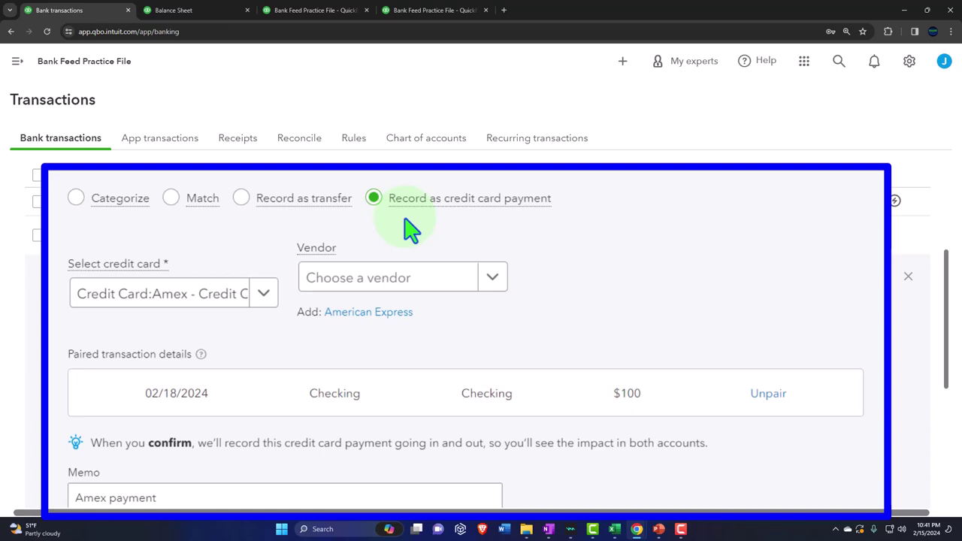
scroll(316, 296, down, 1)
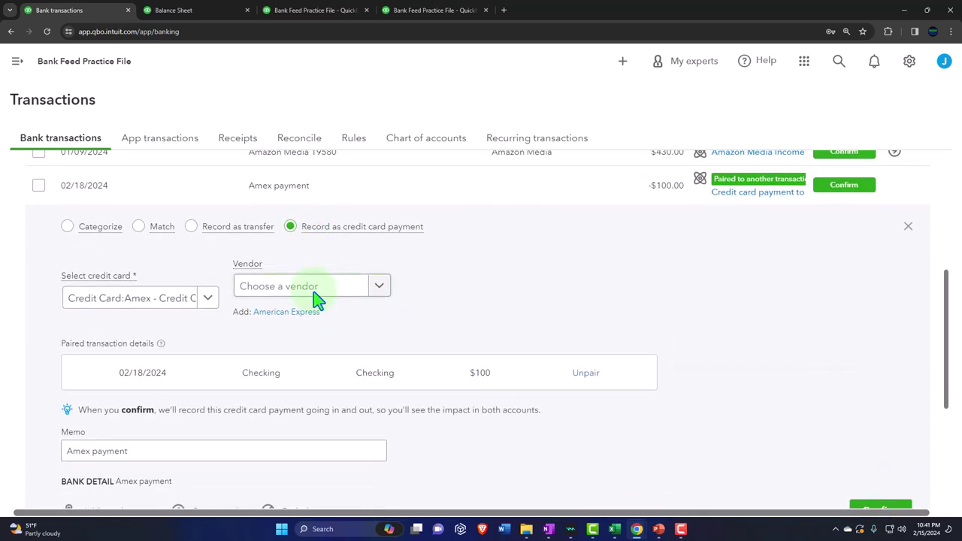
scroll(318, 299, up, 1)
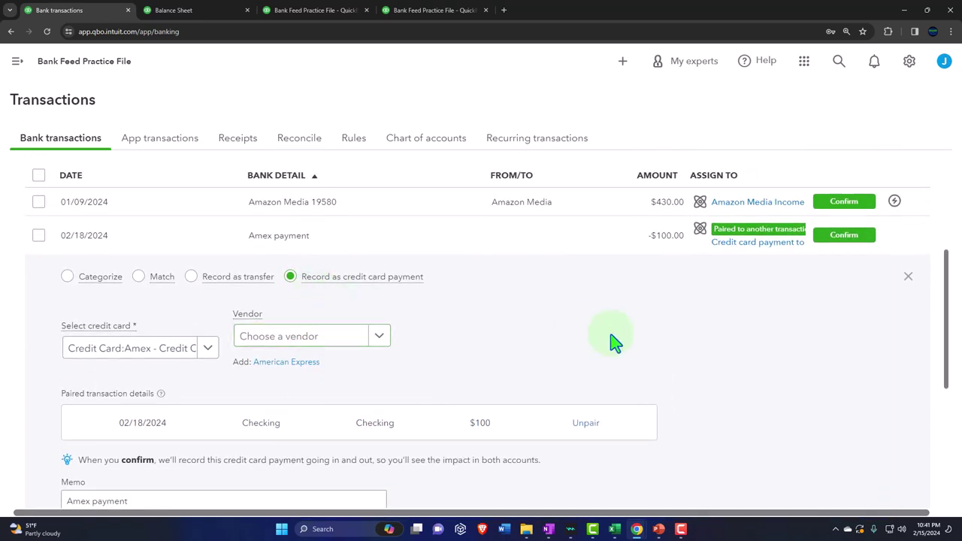
- Expand the paired Checking item in the Amex - Credit Card feed and examine how it is recorded as a credit card payment
scroll(613, 376, up, 1)
scroll(612, 376, up, 3)
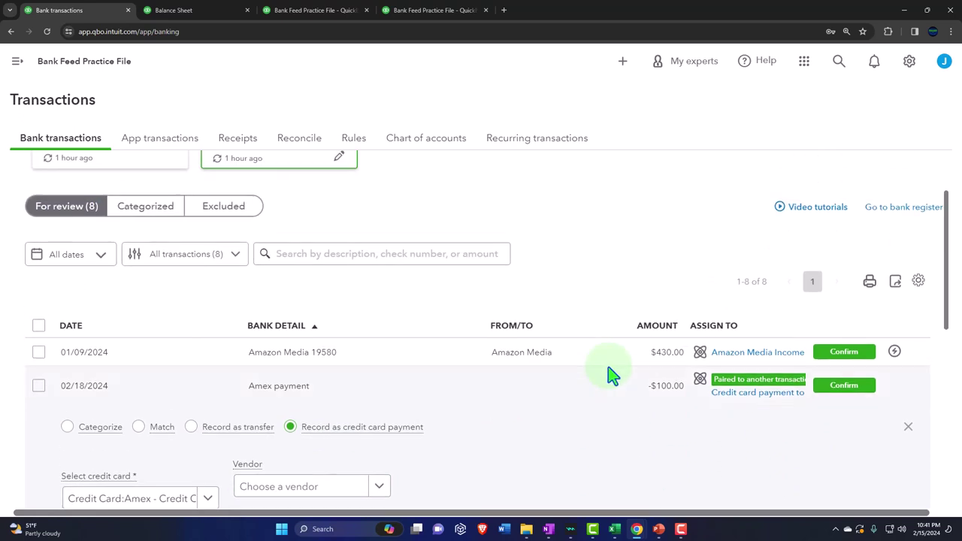
click(99, 246)
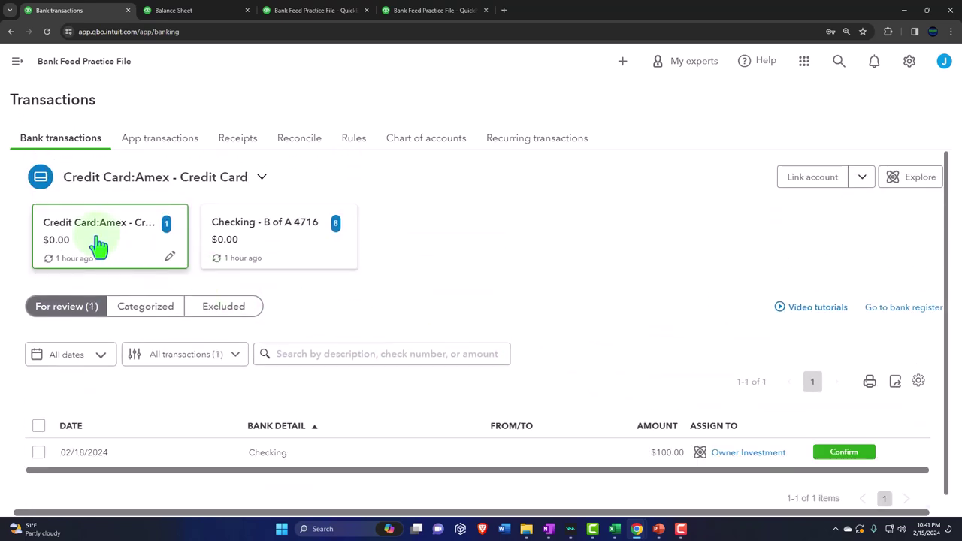
scroll(462, 462, down, 1)
click(277, 445)
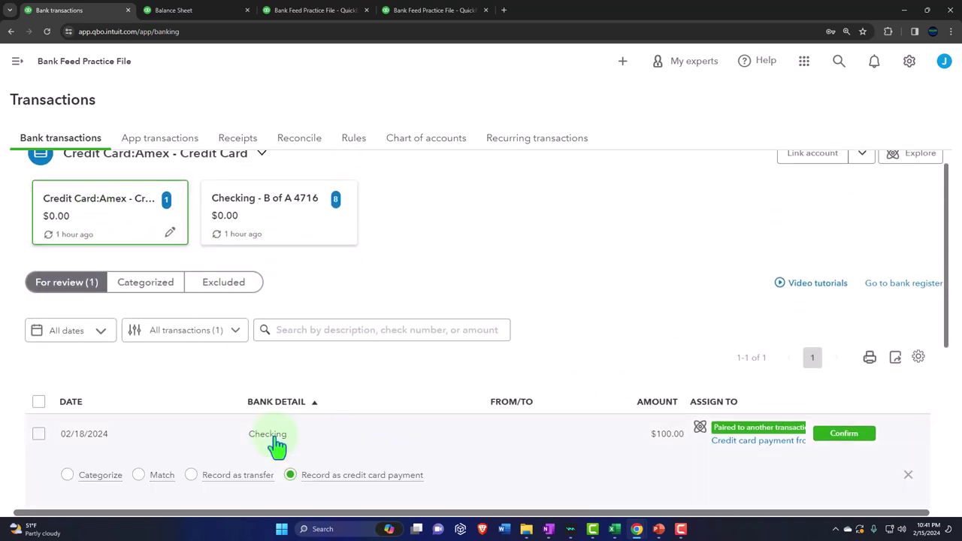
scroll(277, 446, down, 3)
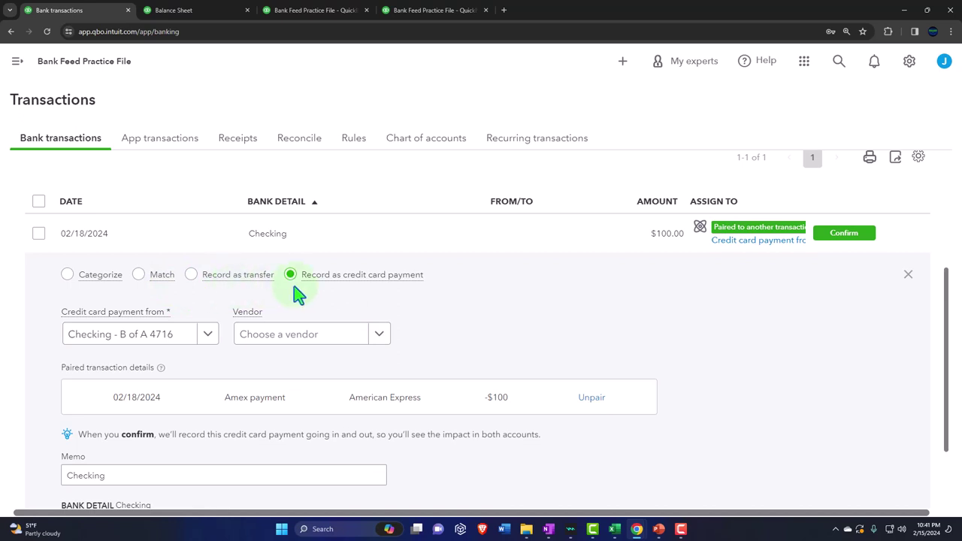
- Confirm the paired Amex payment in the Checking - B of A 4716 feed as a credit card payment
scroll(299, 295, up, 2)
click(251, 214)
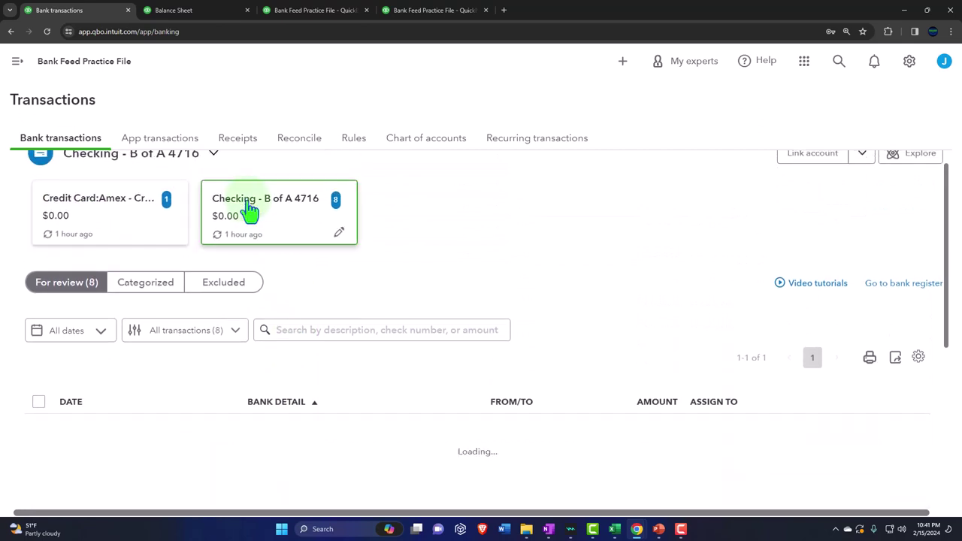
scroll(241, 301, down, 1)
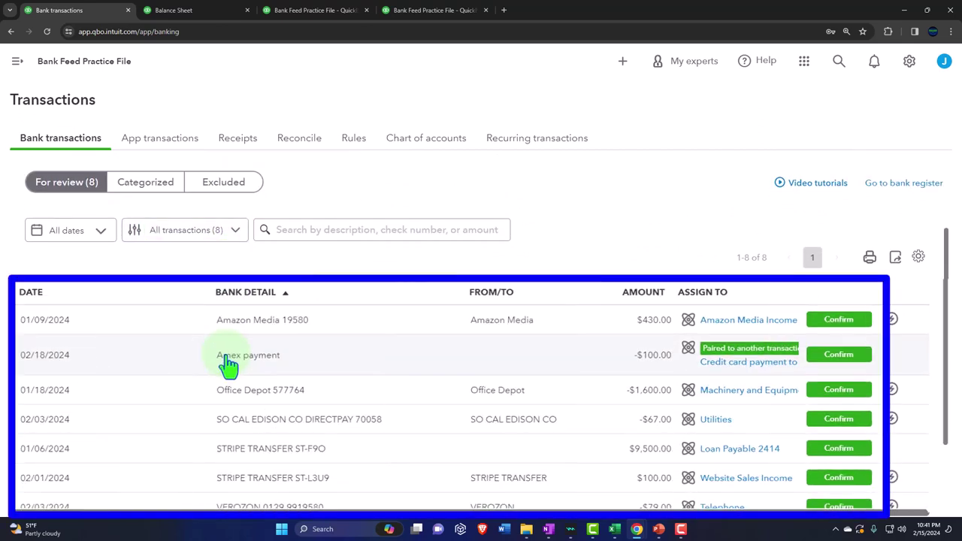
click(837, 365)
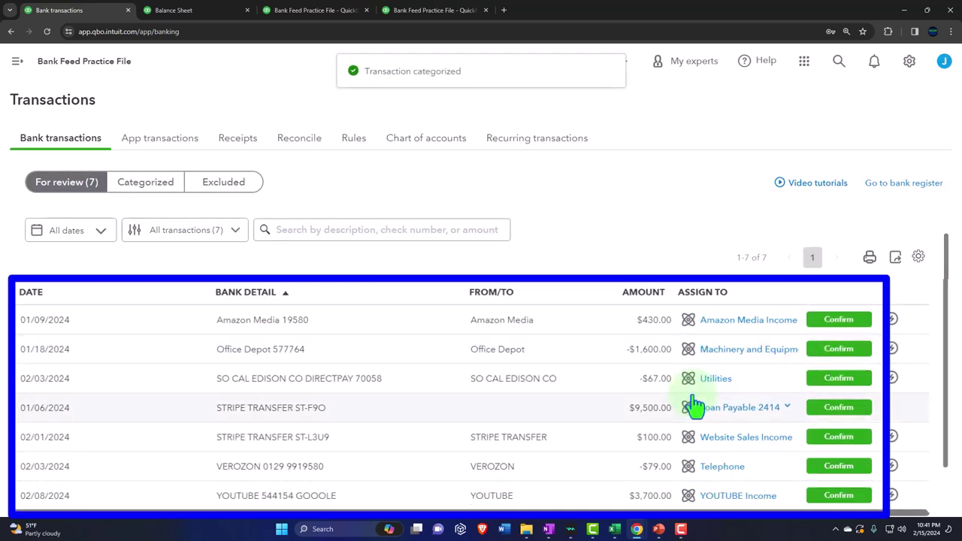
- Check the Amex - Credit Card feed for items still awaiting review
scroll(421, 339, up, 3)
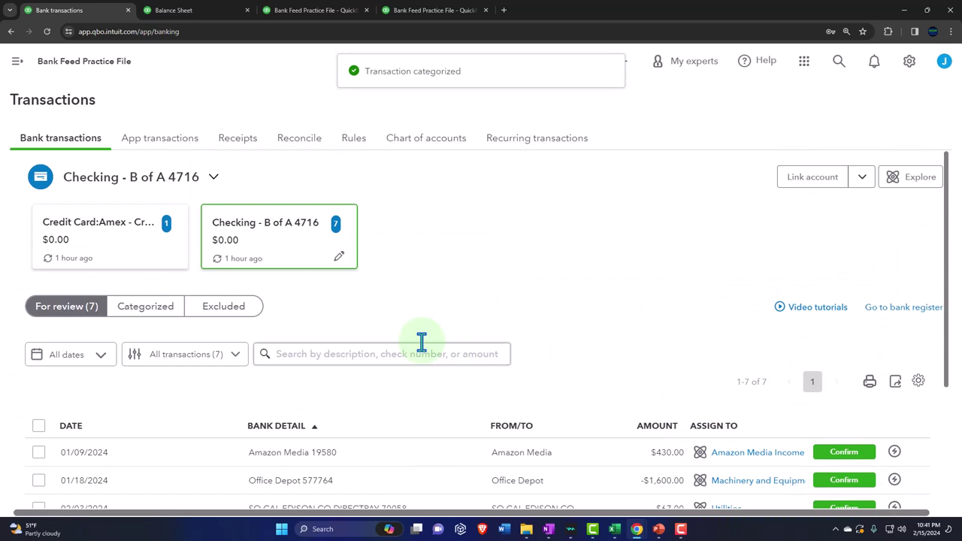
click(105, 242)
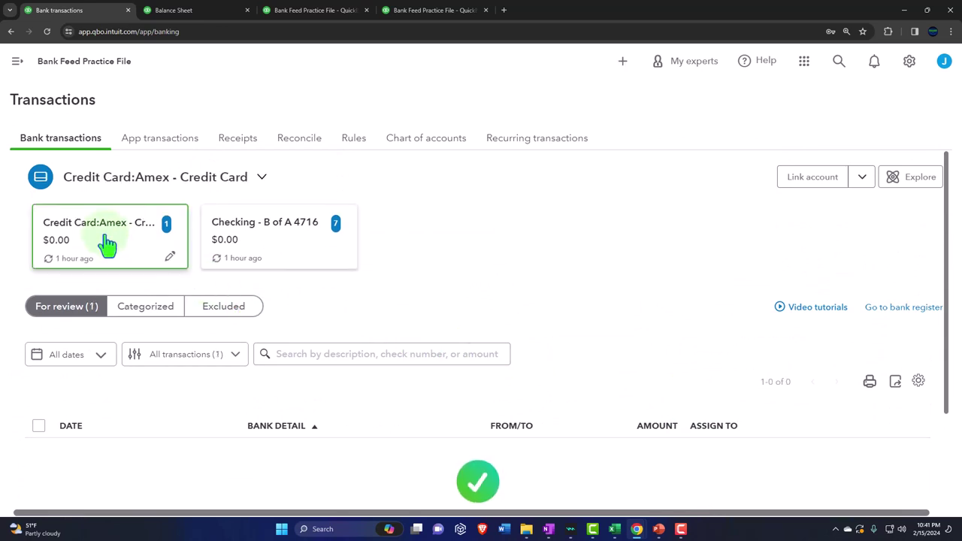
scroll(108, 242, down, 2)
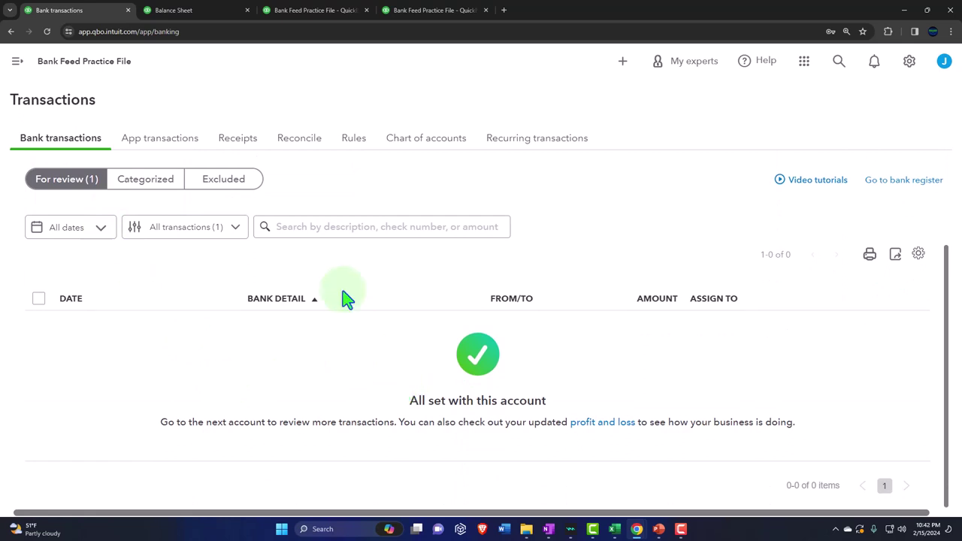
- Return to the balance sheet and review the transactions behind the February 2024 balance of Checking - B of A 4716
click(202, 11)
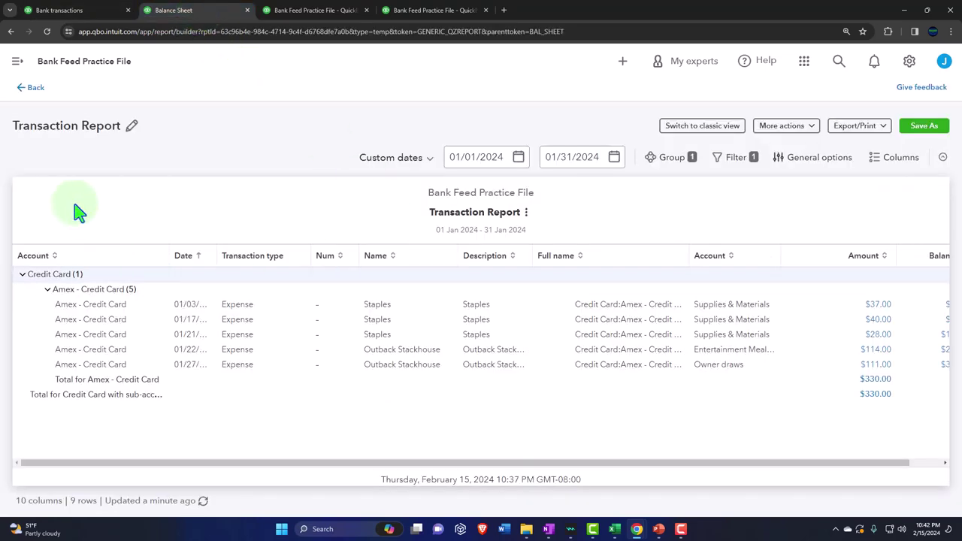
click(32, 90)
scroll(578, 421, up, 10)
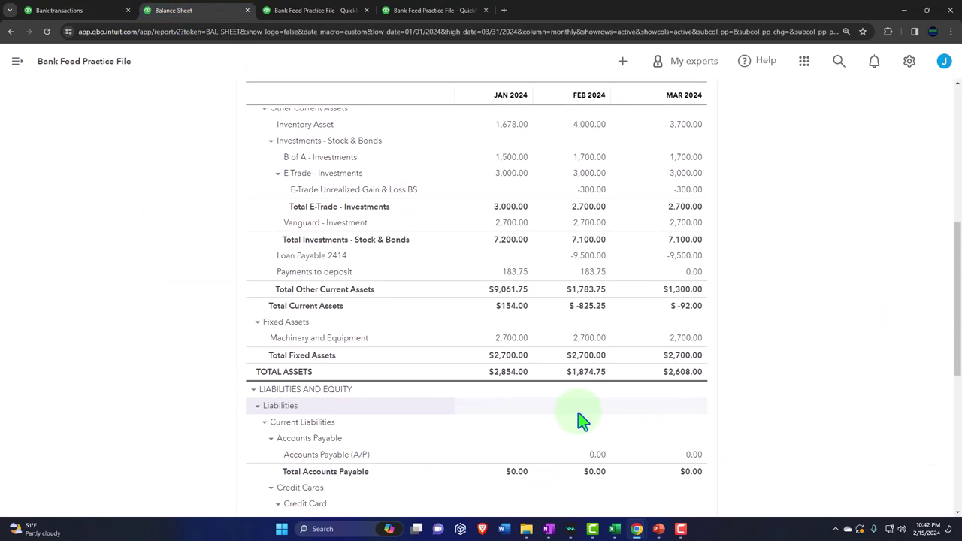
scroll(301, 399, down, 2)
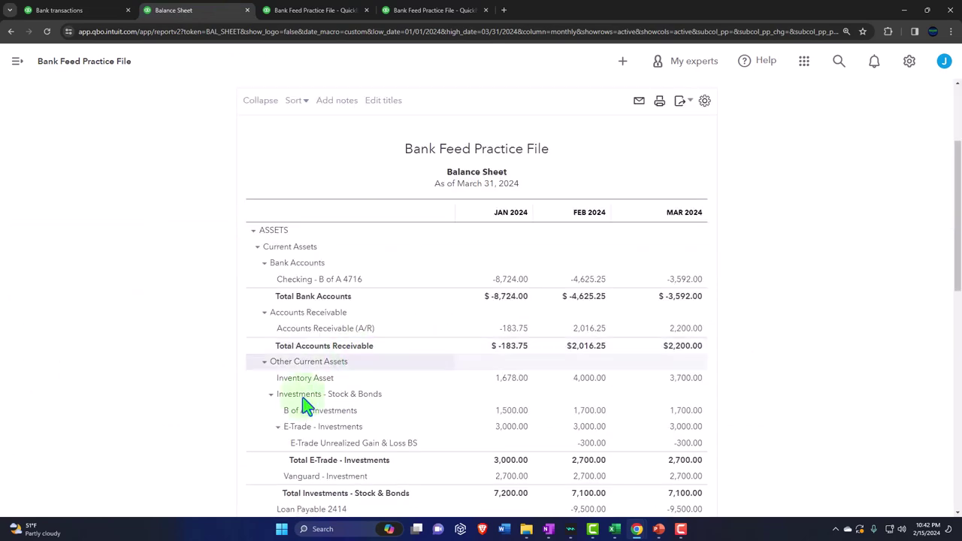
scroll(254, 421, up, 3)
scroll(252, 417, down, 3)
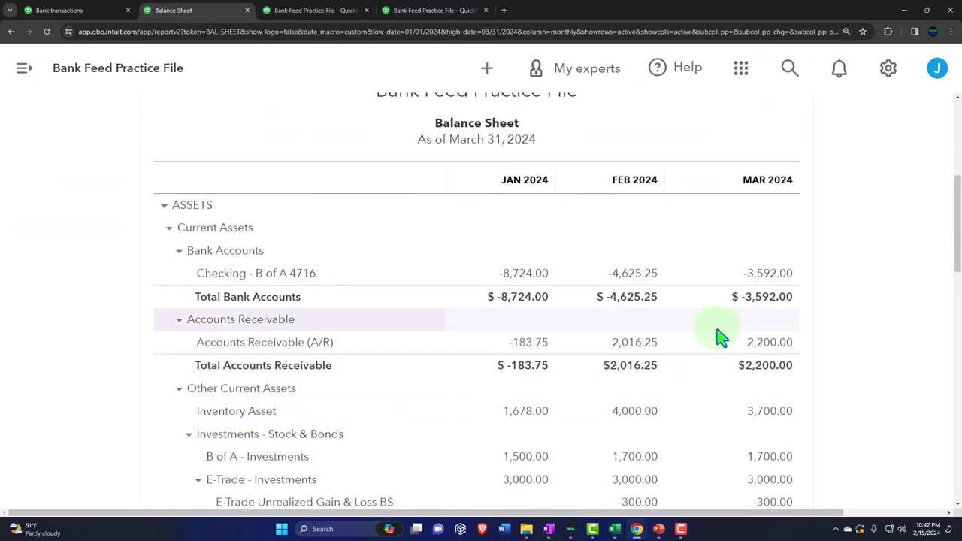
click(641, 280)
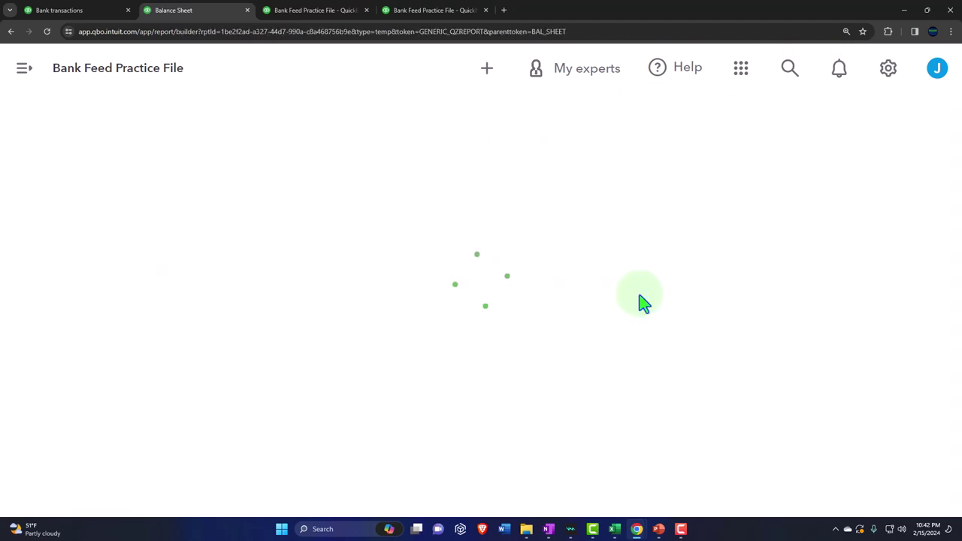
key(ctrl+minus)
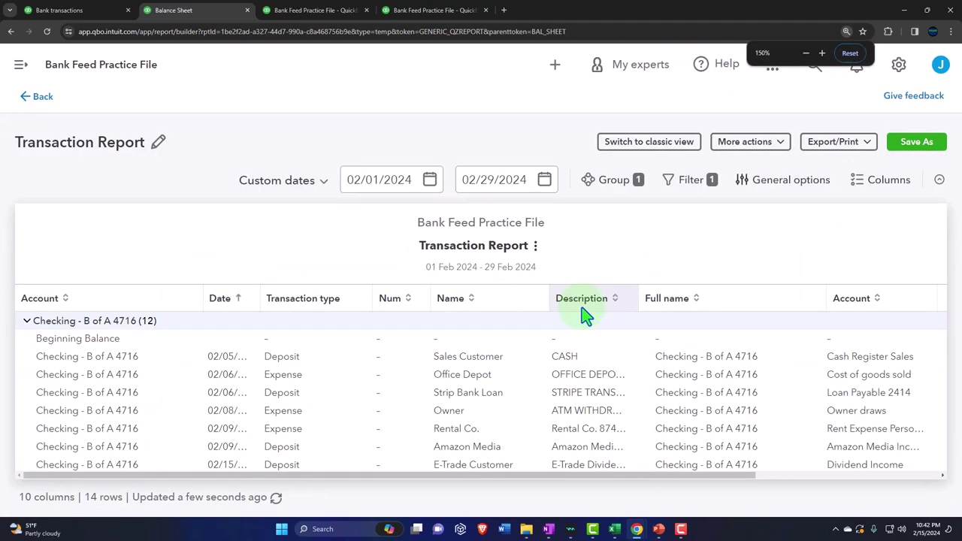
scroll(530, 376, down, 3)
key(ctrl+minus)
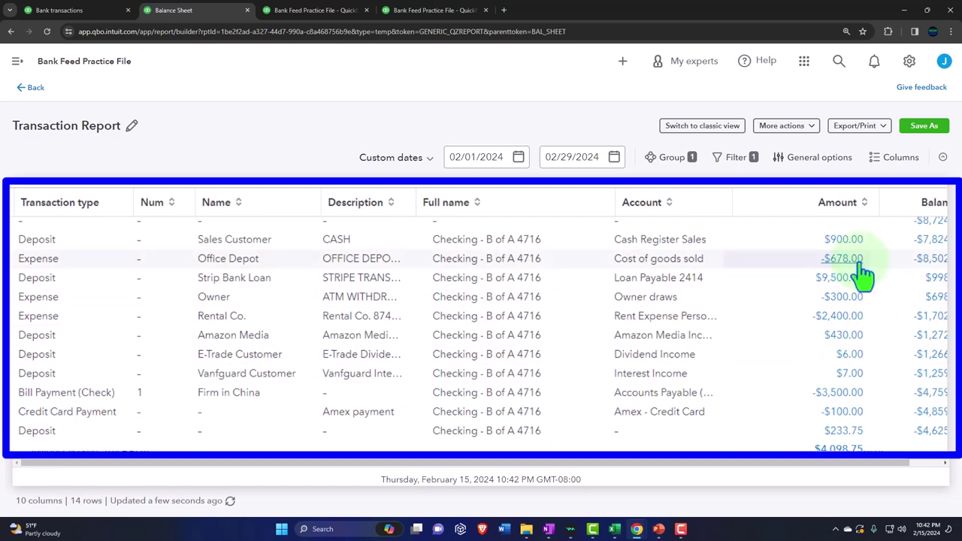
- Add a second filter to the transaction report on Transaction type with the operation "not equals"
click(736, 165)
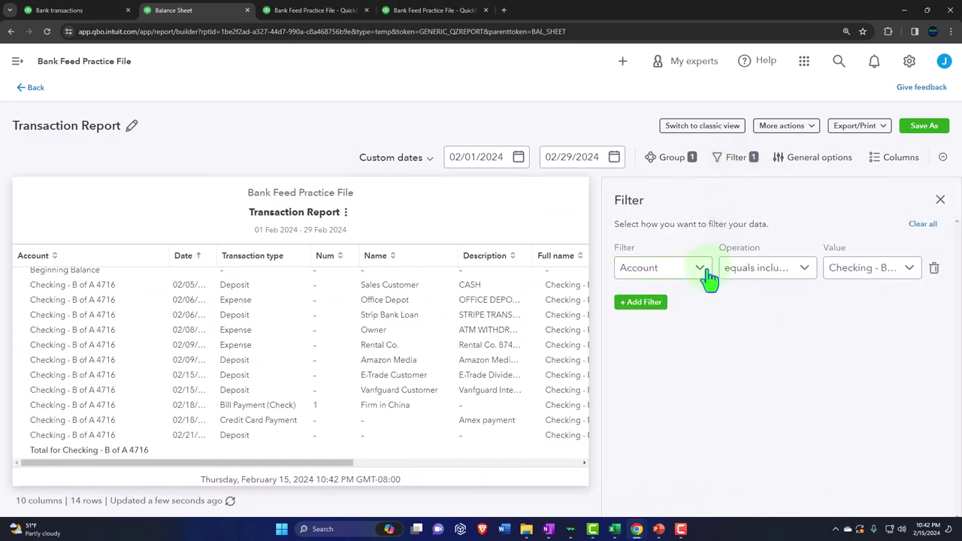
click(710, 278)
click(646, 307)
click(641, 302)
click(651, 323)
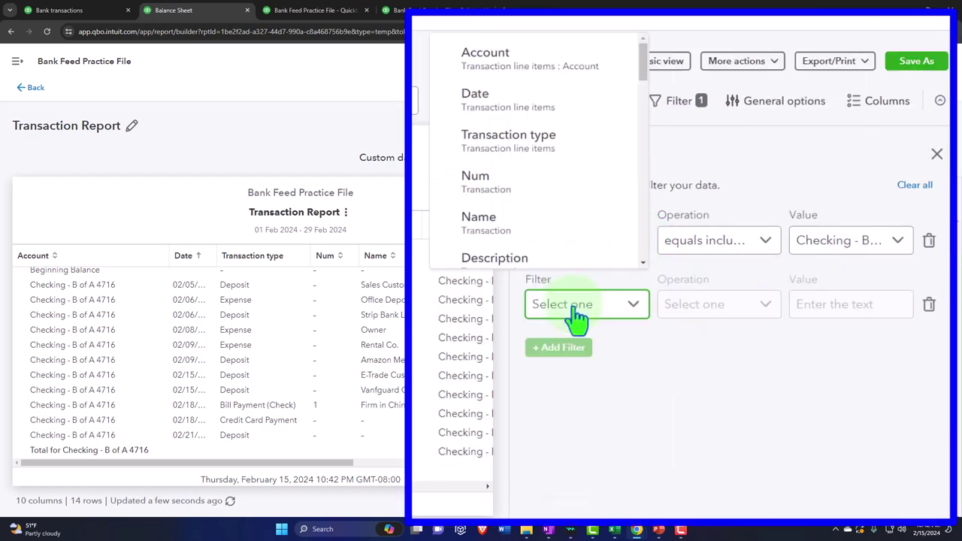
click(515, 146)
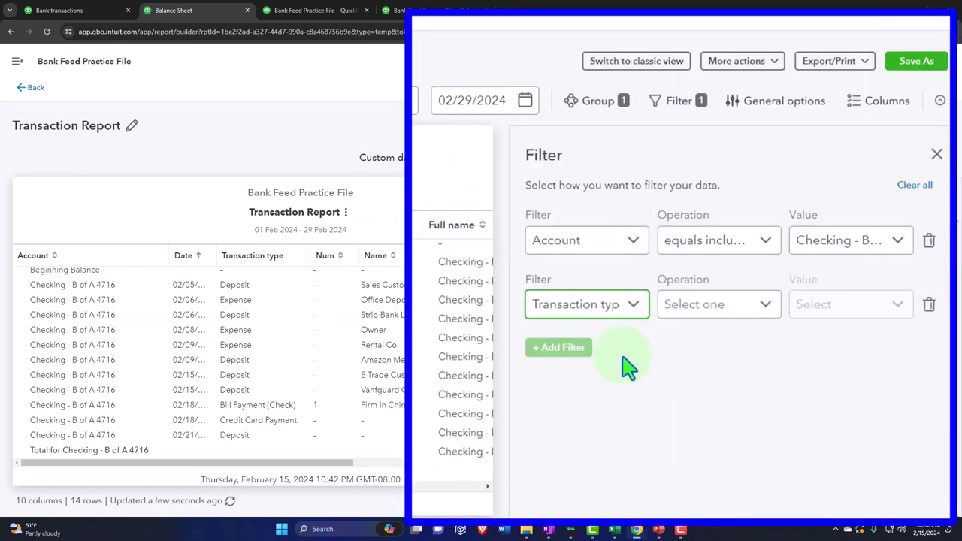
click(754, 307)
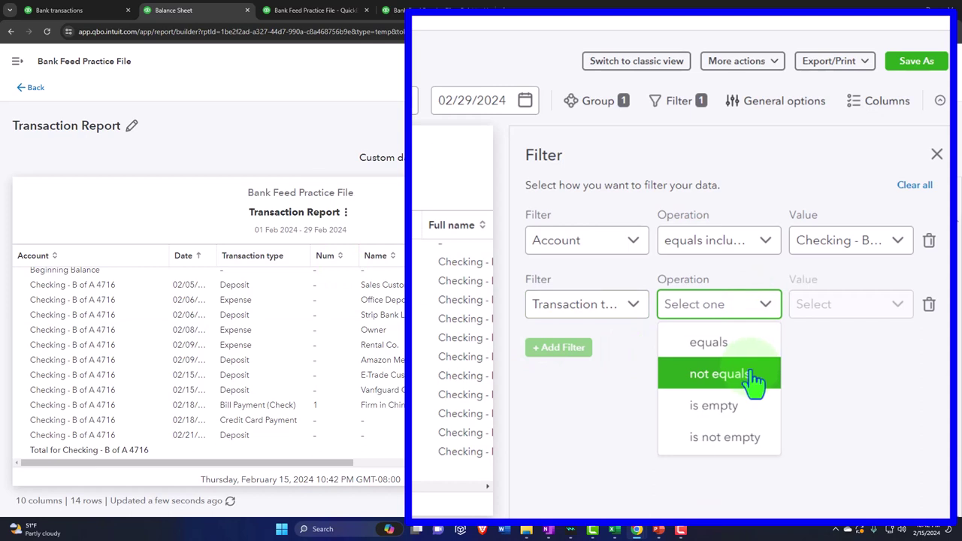
click(753, 376)
- Search the transaction type values for "ch" and add Check to the exclusion filter
click(850, 315)
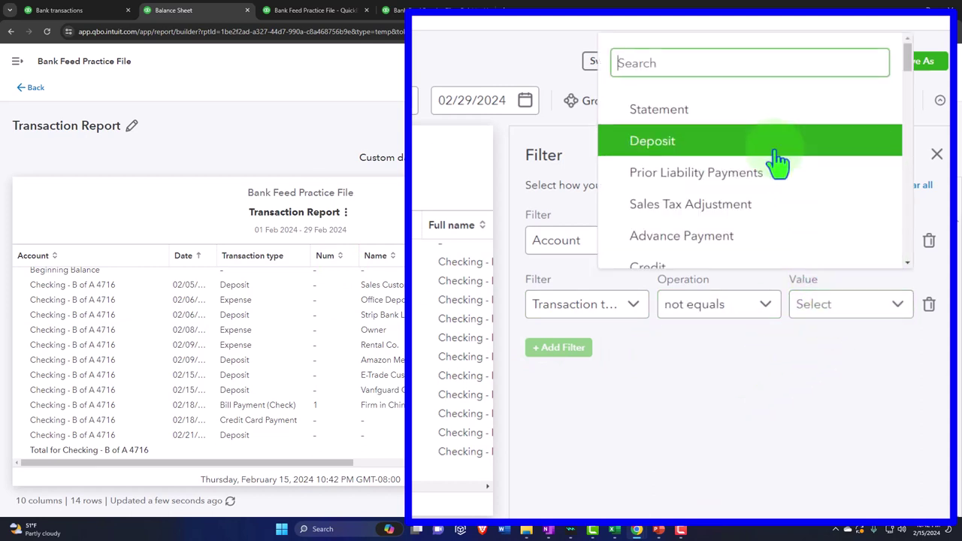
text(ca)
key(BackSpace)
text(h)
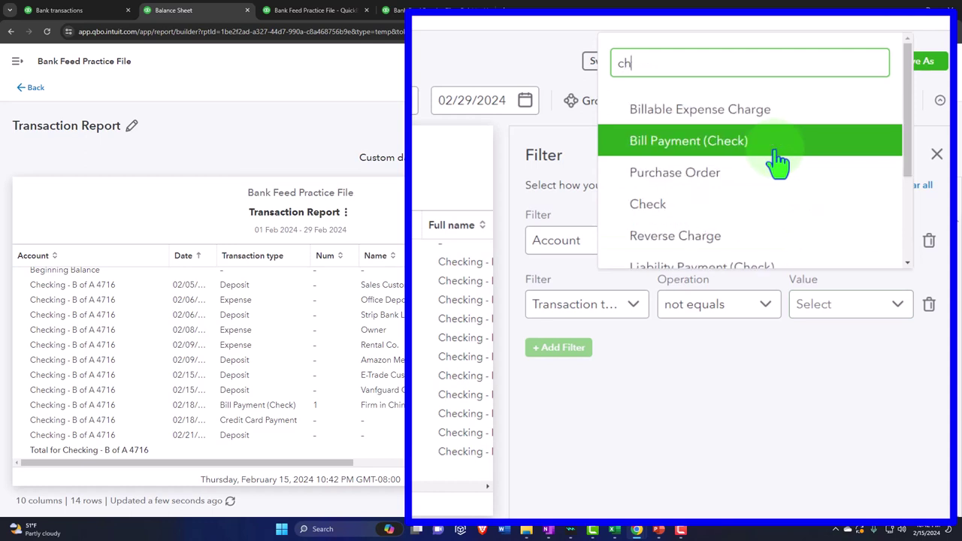
click(725, 197)
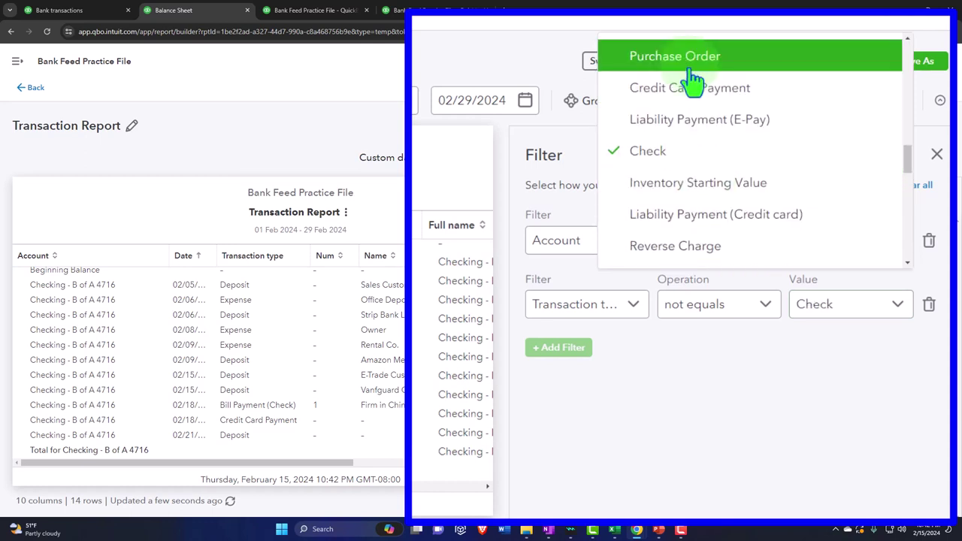
- Search the transaction type values for "exp" and add Expense to the excluded types
scroll(699, 91, up, 10)
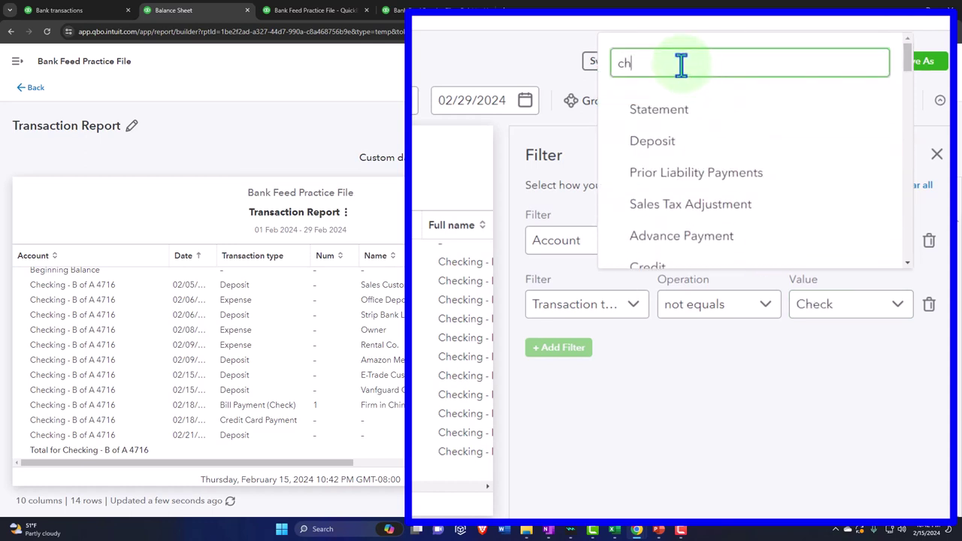
double_click(623, 63)
key(BackSpace)
text(exp)
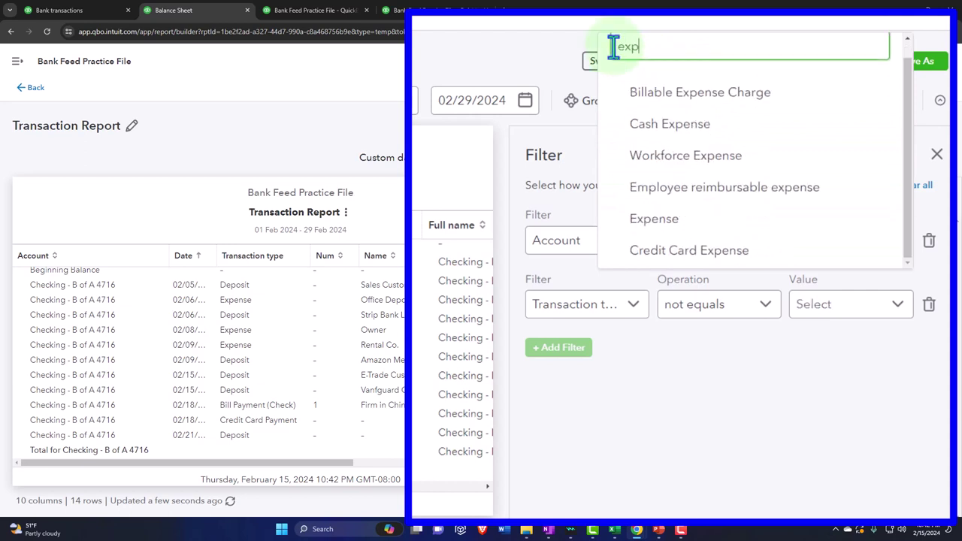
click(689, 223)
- Search the transaction type values for "bill p" and add Bill Payment (Check) to the excluded types
scroll(690, 113, up, 3)
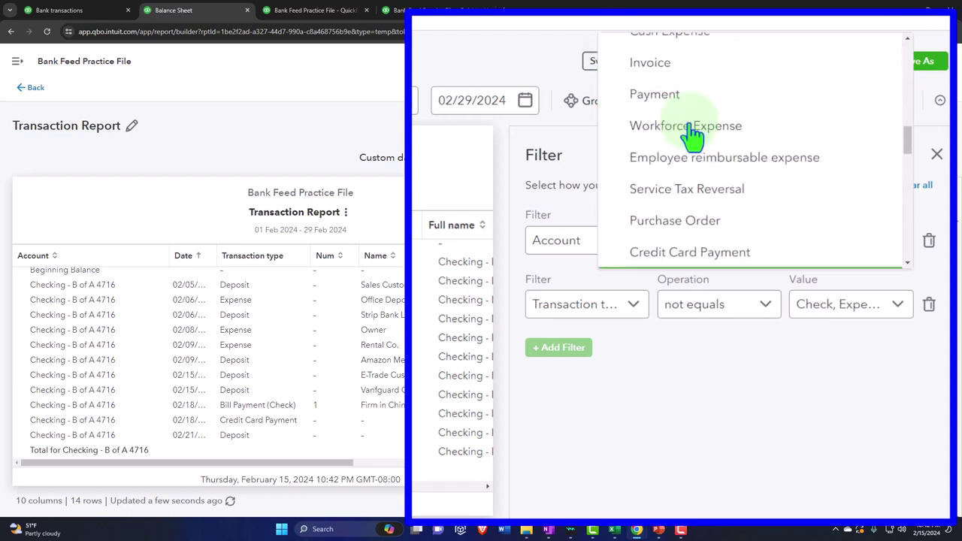
scroll(691, 135, up, 5)
double_click(615, 64)
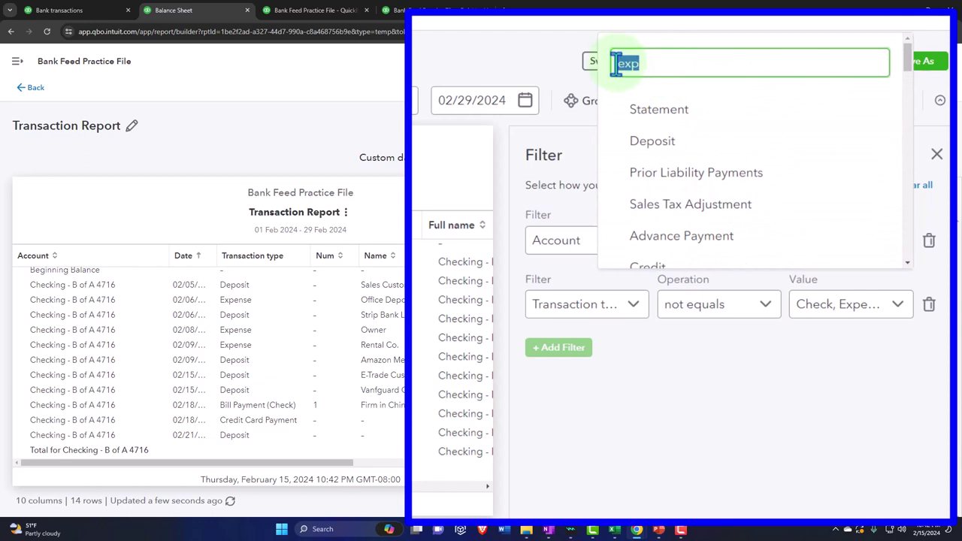
text(bill )
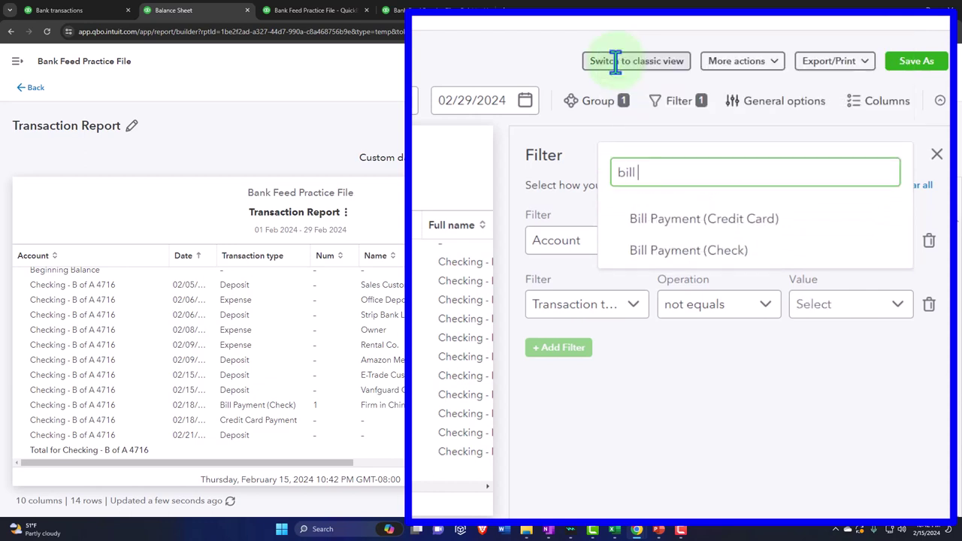
text(p)
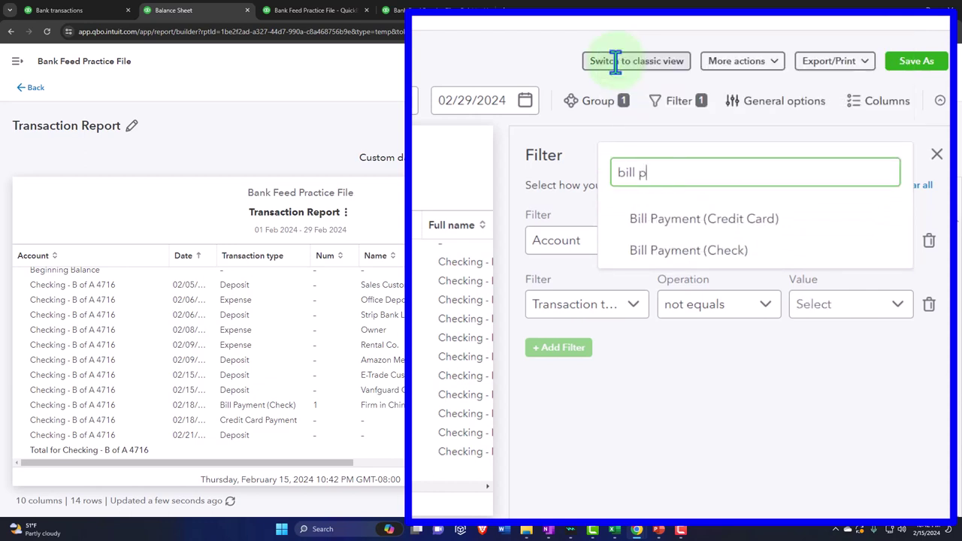
click(684, 267)
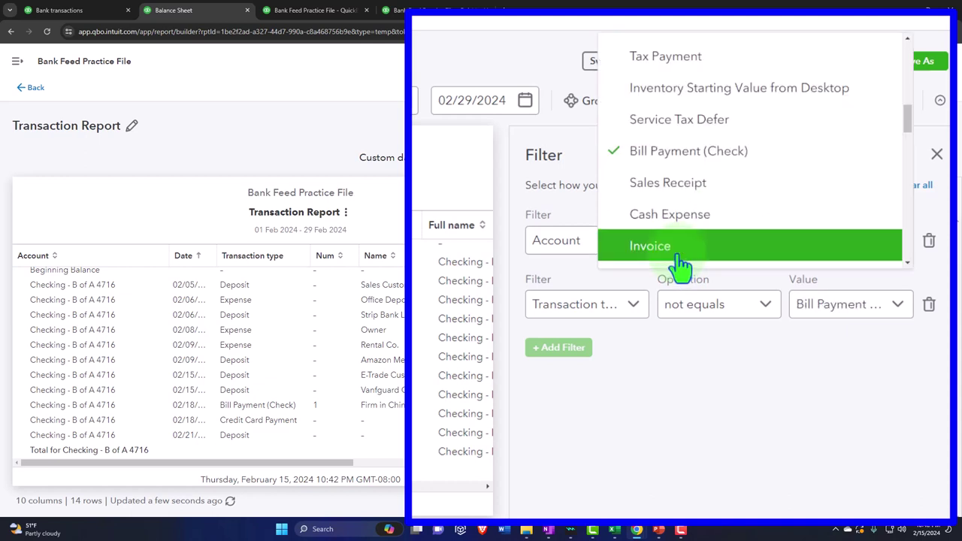
- Search the transaction type values for "credi" and add Credit Card Payment to the excluded types
scroll(684, 226, up, 5)
drag(647, 65, 623, 64)
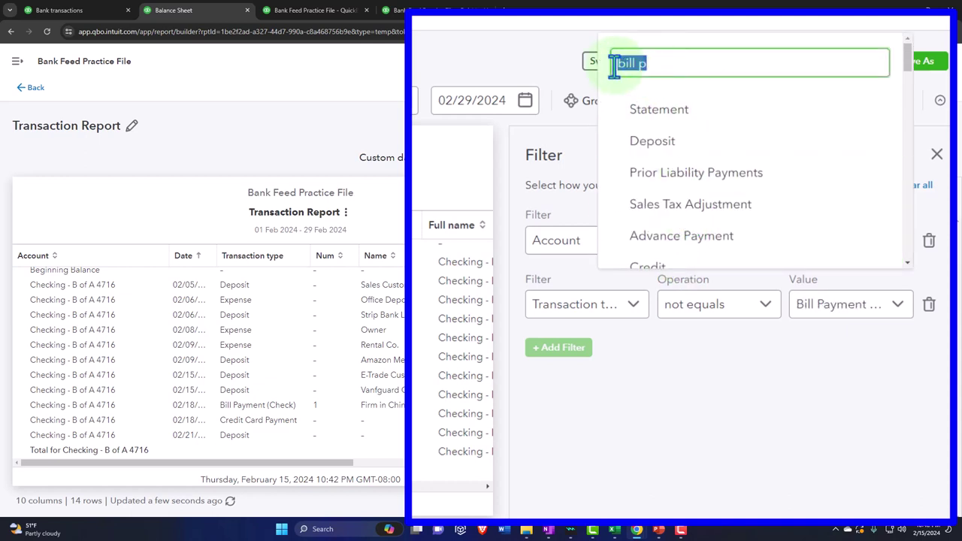
text(credi)
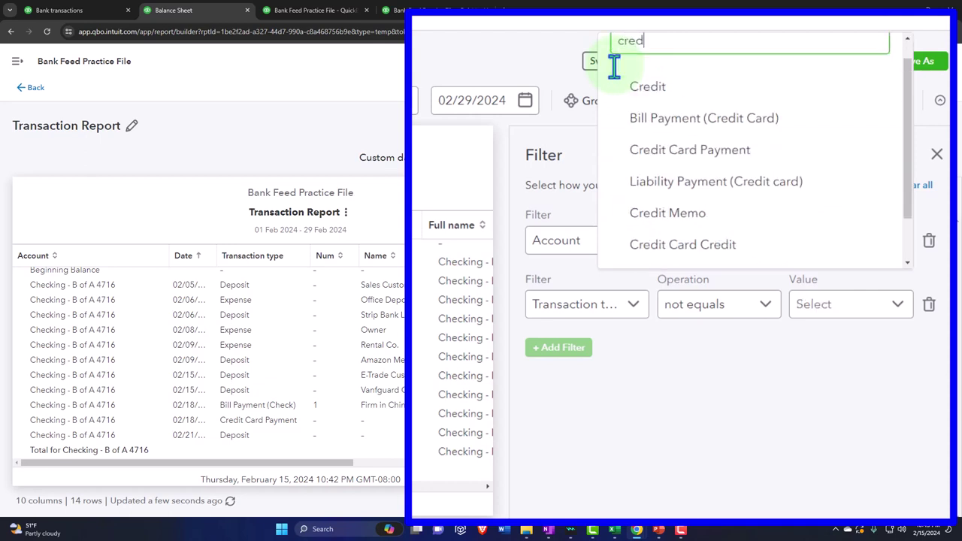
click(676, 153)
click(724, 401)
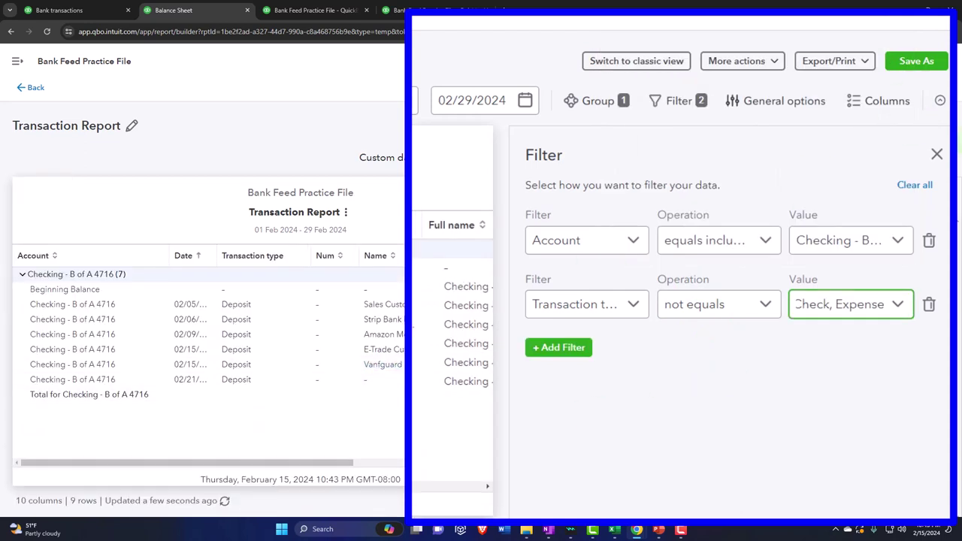
click(936, 155)
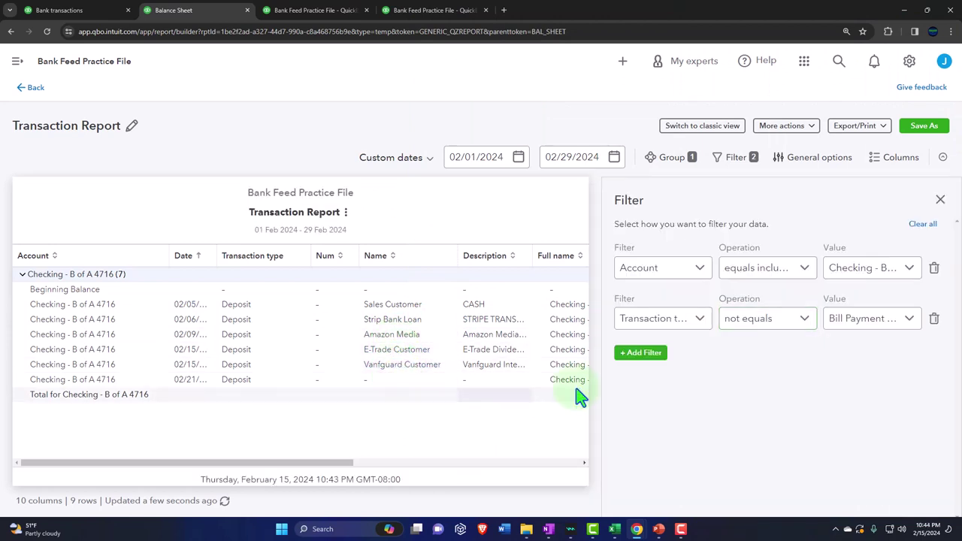
- Change the transaction type filter's operation to "equals" and close the filter settings without defining a third filter
click(782, 330)
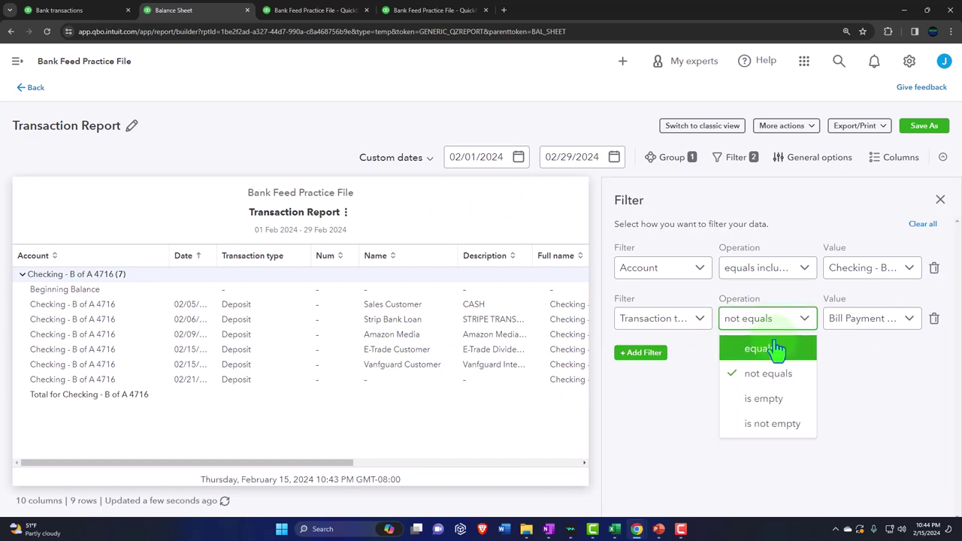
click(777, 348)
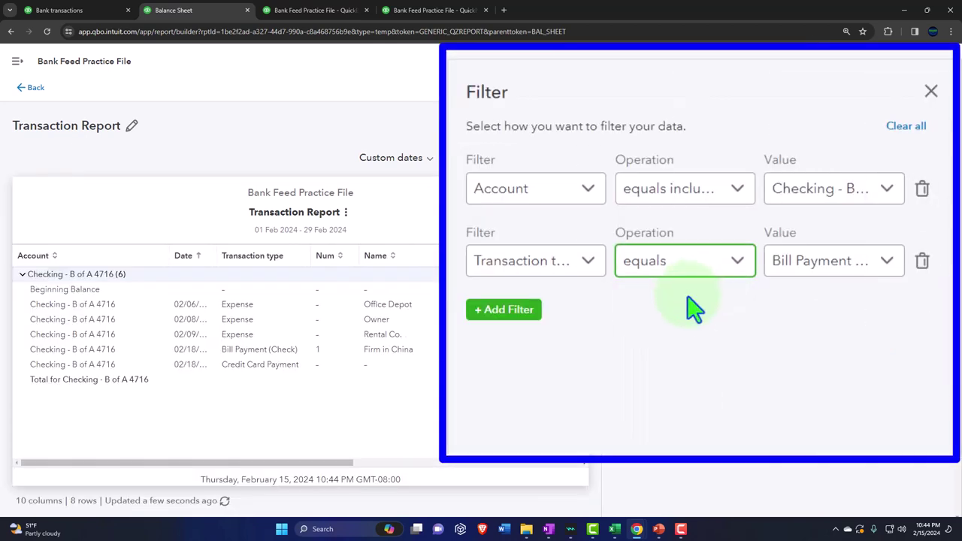
click(526, 320)
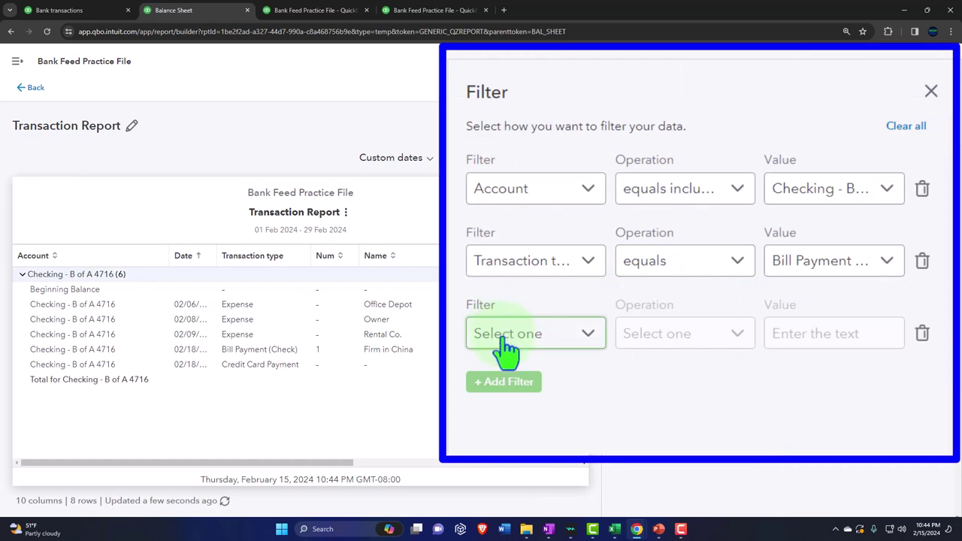
click(930, 91)
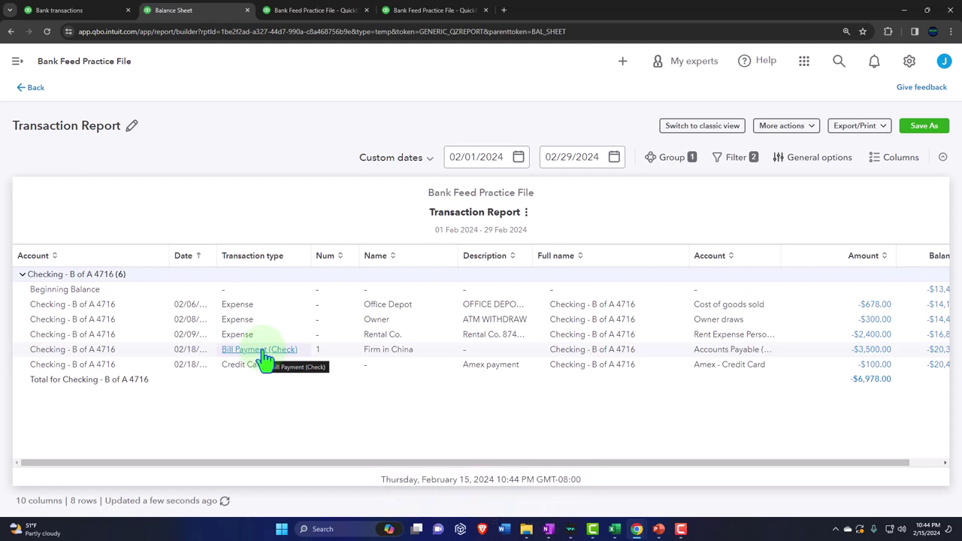
- Exit the transaction report without saving and return to the balance sheet
click(33, 88)
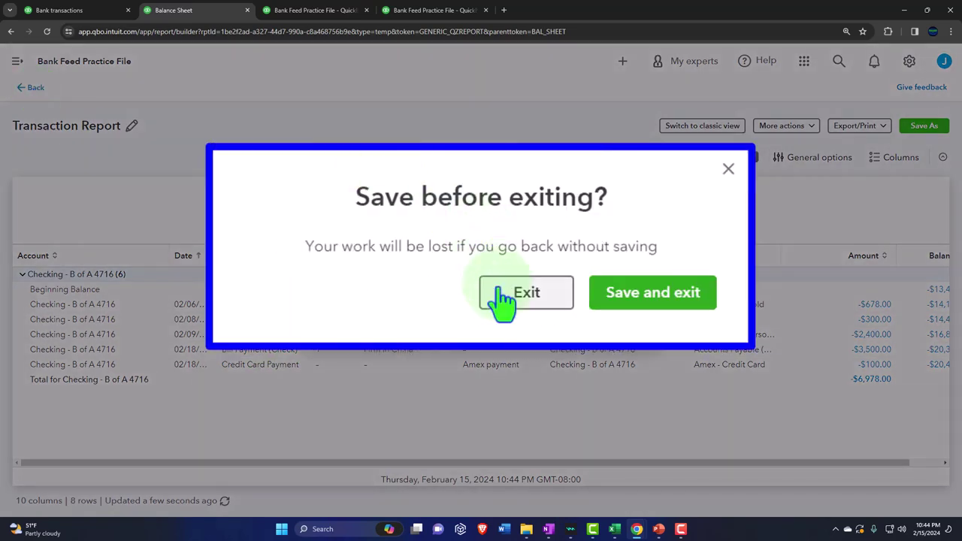
click(500, 293)
key(ctrl+plus)
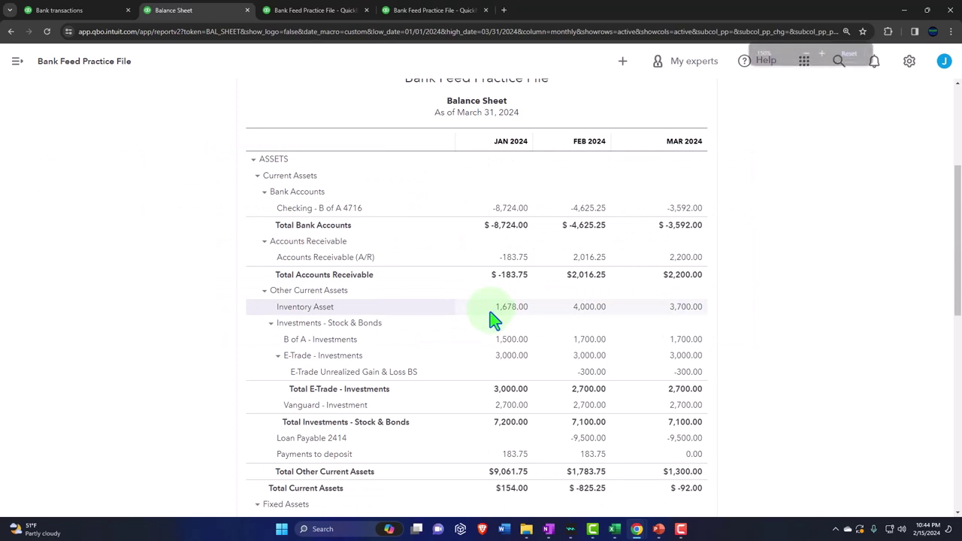
- Open the transaction detail behind the February 2024 Amex - Credit Card balance under Liabilities
scroll(492, 320, down, 5)
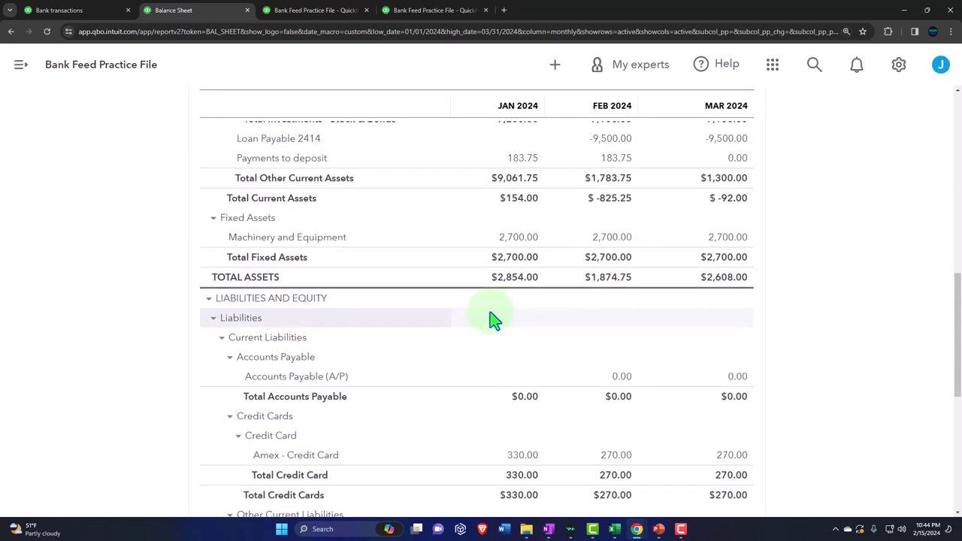
scroll(492, 320, down, 2)
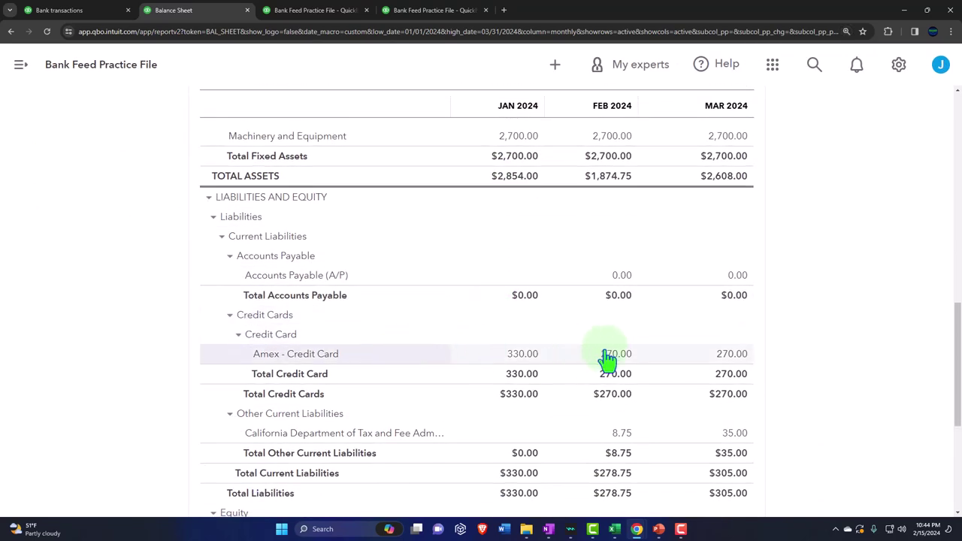
click(616, 354)
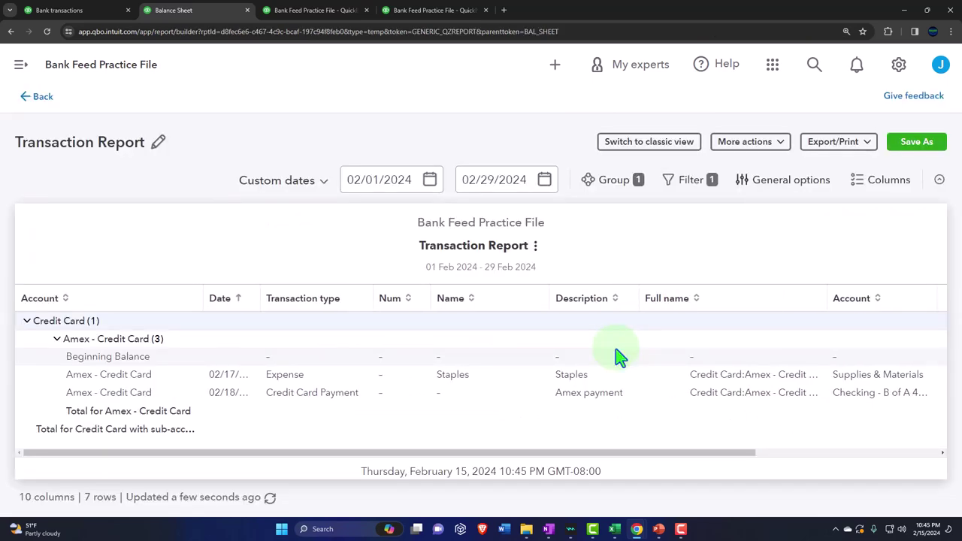
key(ctrl+minus)
key(ctrl+minus)
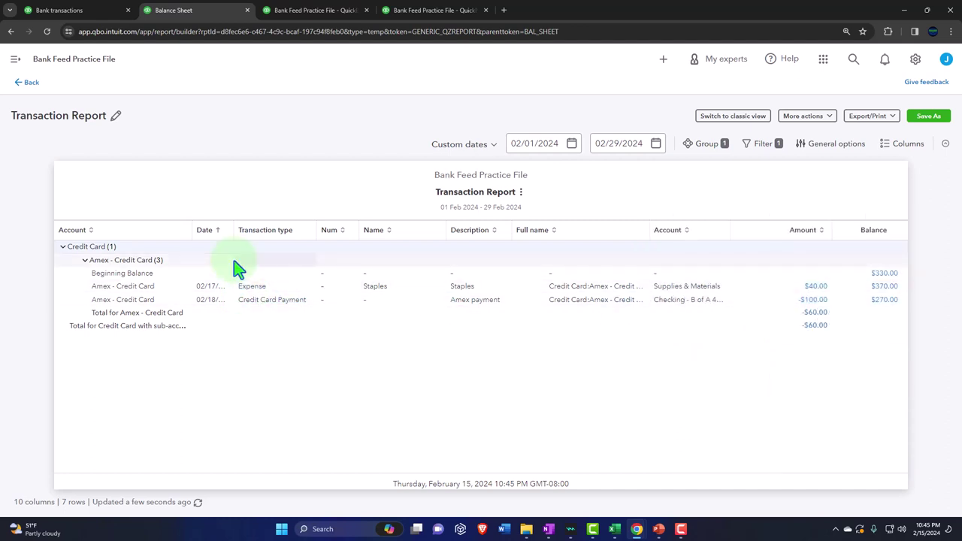
- Go back to the balance sheet and view the list of new transaction forms for customers and vendors
click(27, 82)
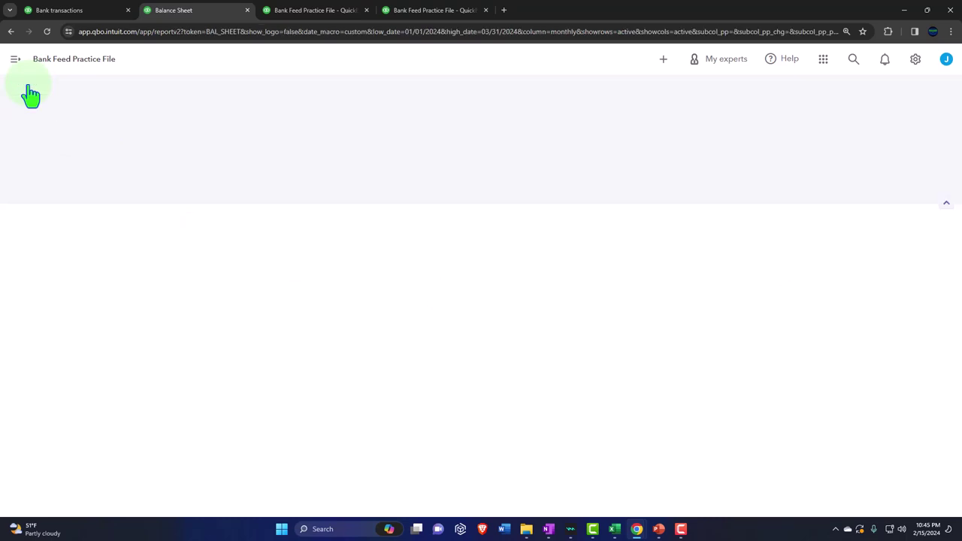
scroll(240, 278, up, 7)
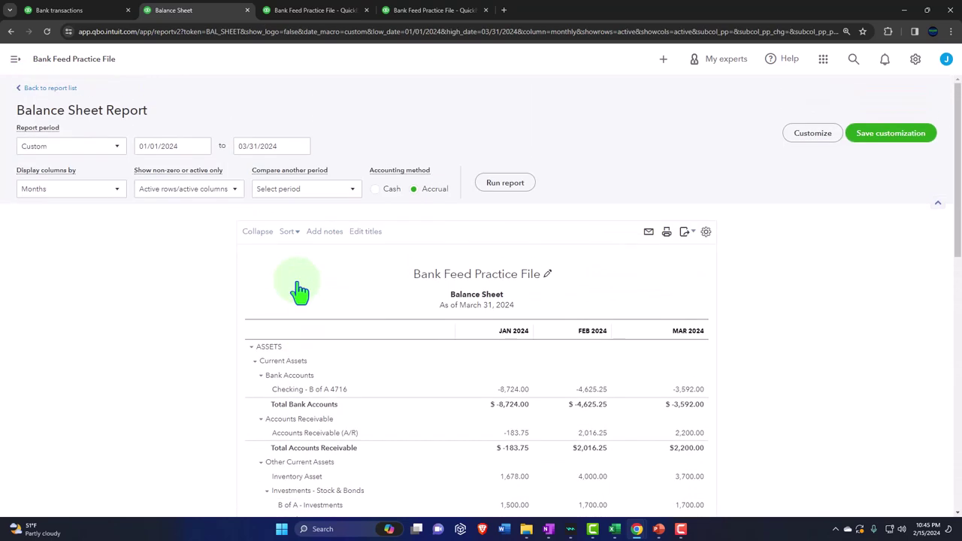
key(ctrl+plus)
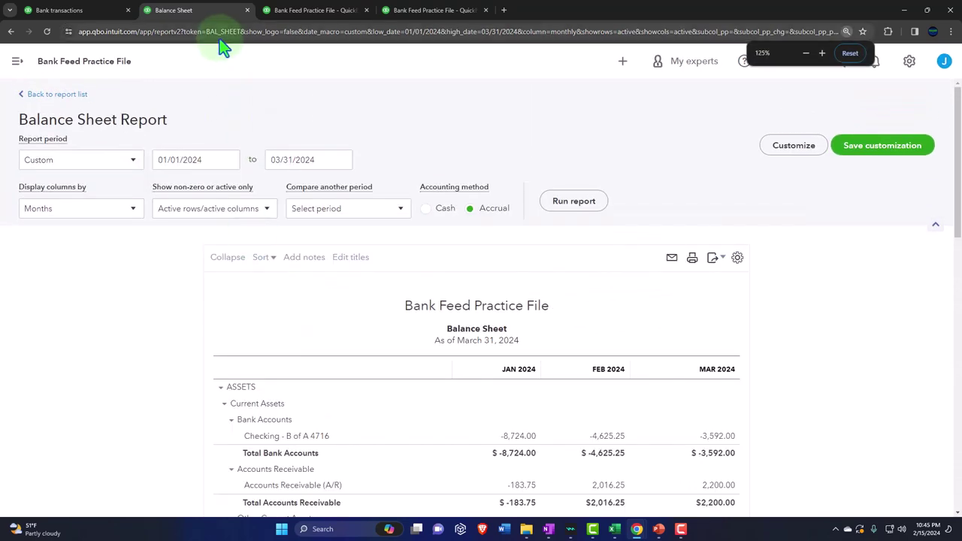
scroll(196, 263, down, 3)
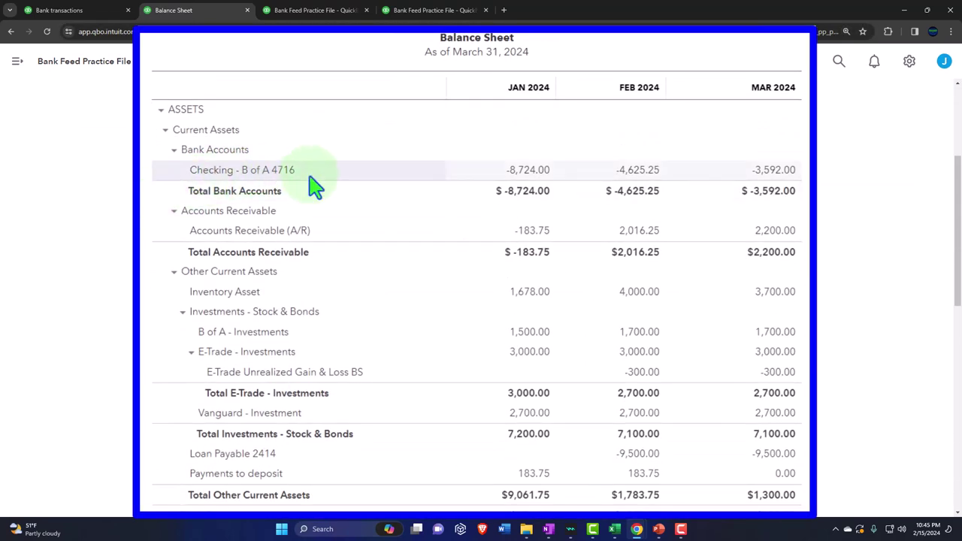
click(623, 65)
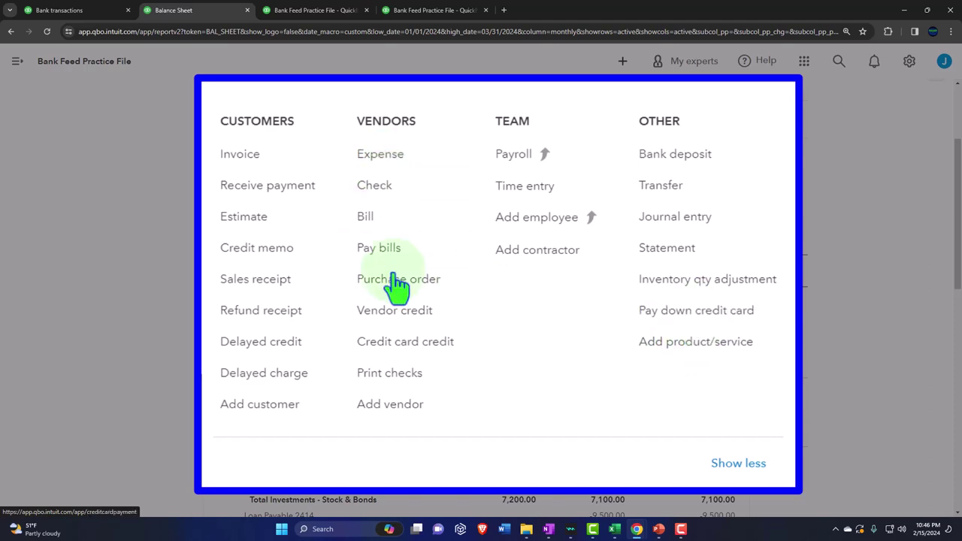
click(149, 163)
- Switch to the bank transactions and show the Checking - B of A feed instead of the Amex credit card feed
click(103, 11)
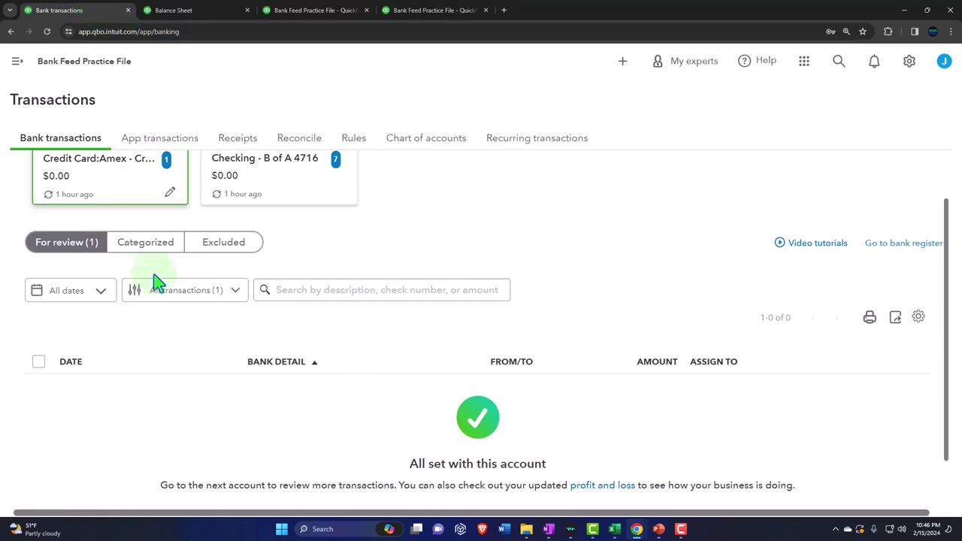
key(ctrl+plus)
key(ctrl+minus)
key(ctrl+minus)
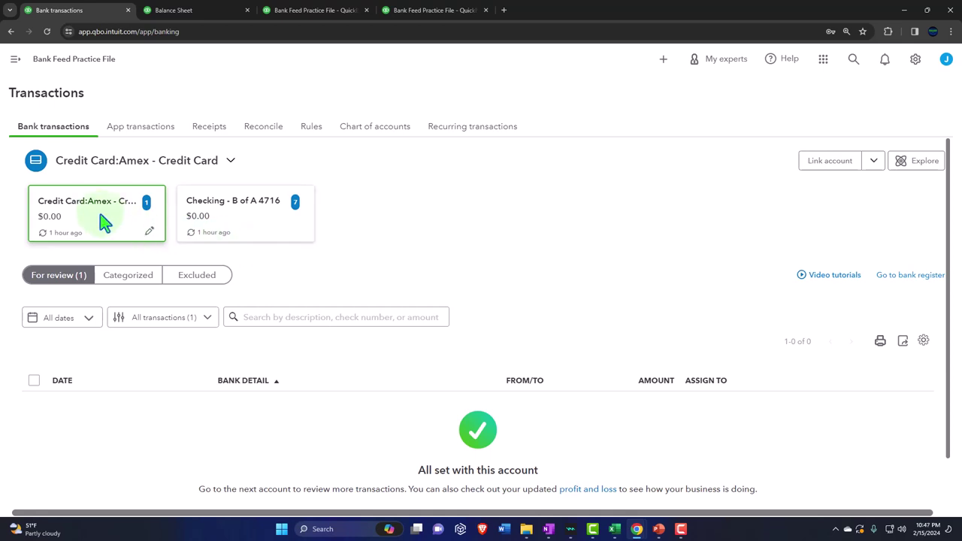
click(231, 220)
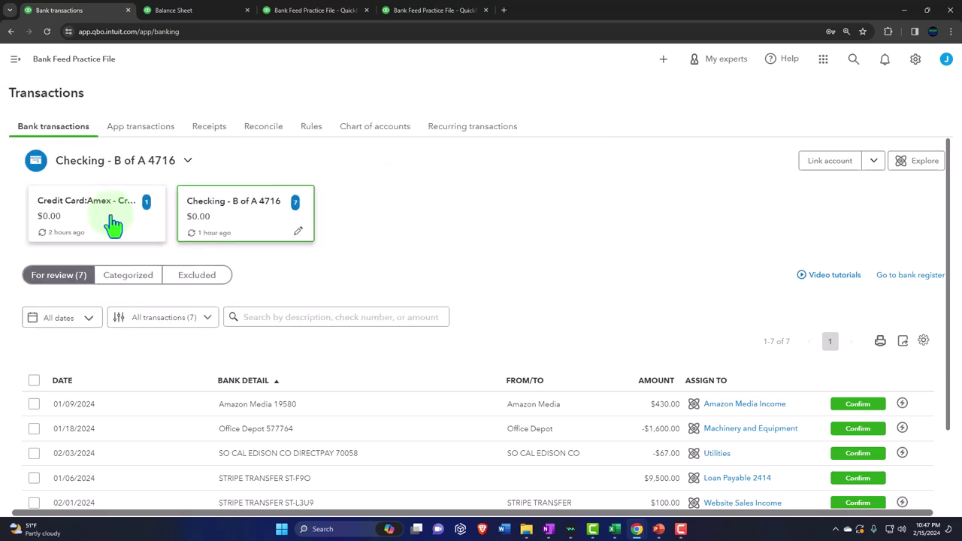
- Examine the balance sheet from the bank accounts through the Amex credit card liability to total liabilities and equity
click(213, 19)
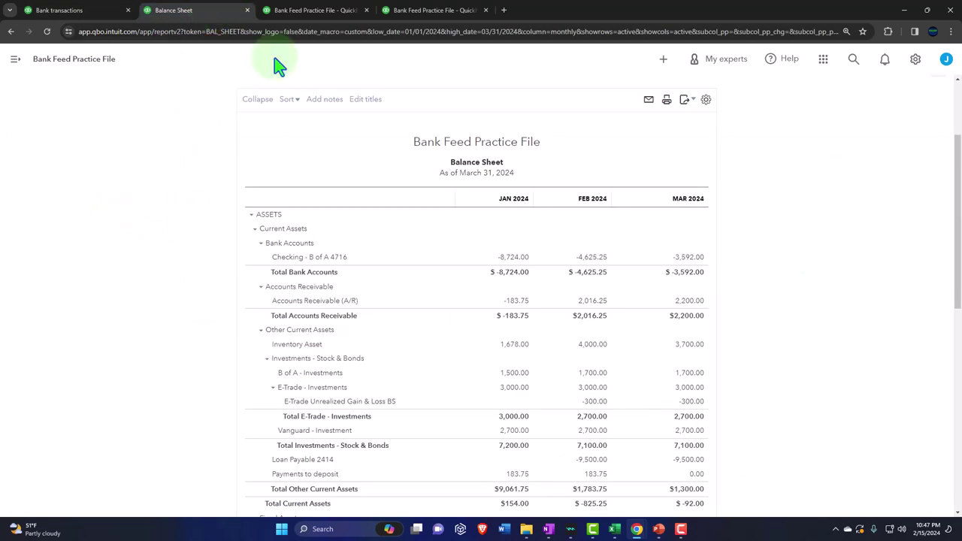
scroll(203, 402, down, 2)
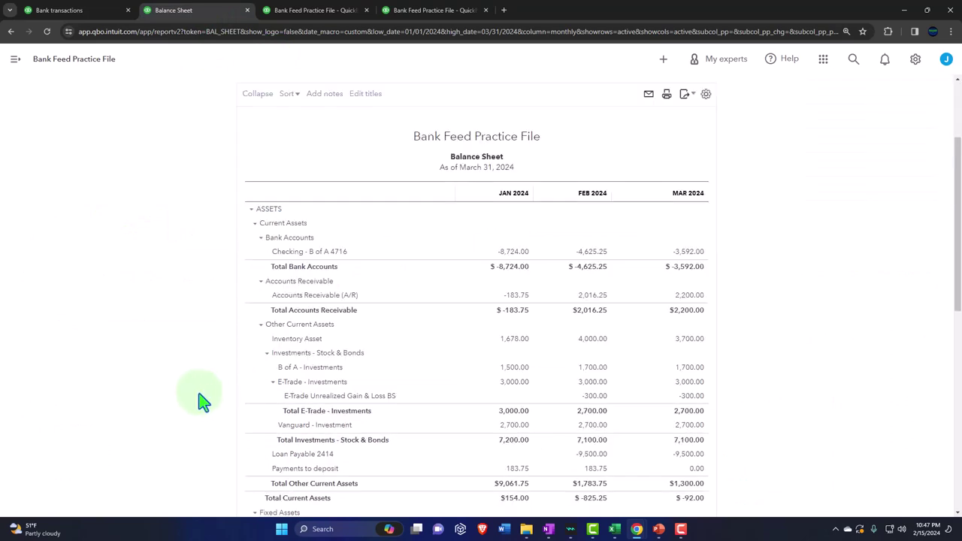
key(ctrl+plus)
key(ctrl+plus)
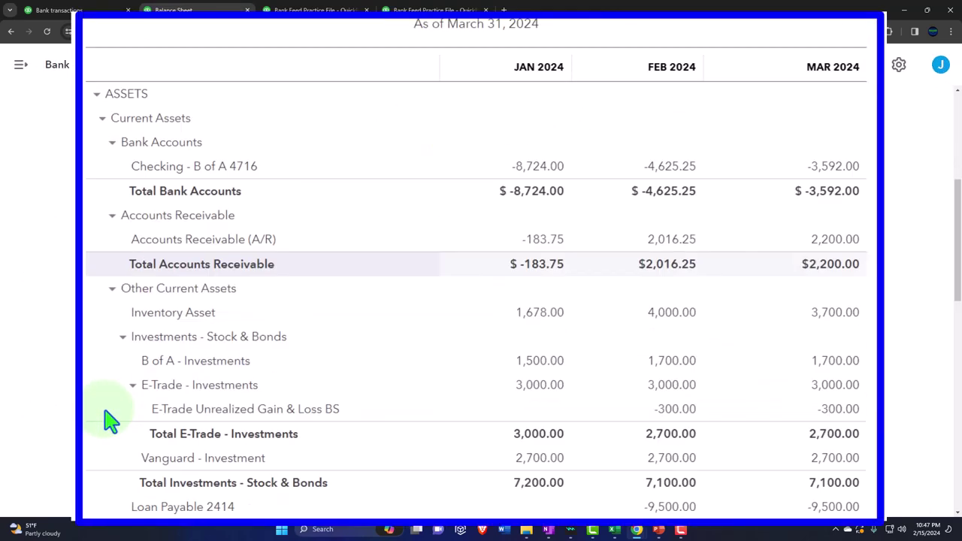
scroll(112, 420, down, 3)
scroll(112, 420, down, 7)
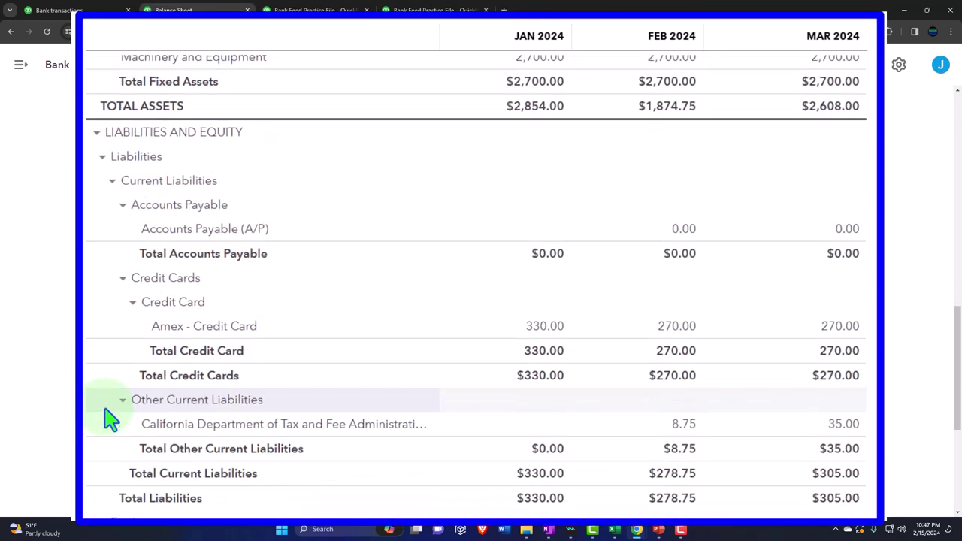
scroll(111, 419, down, 1)
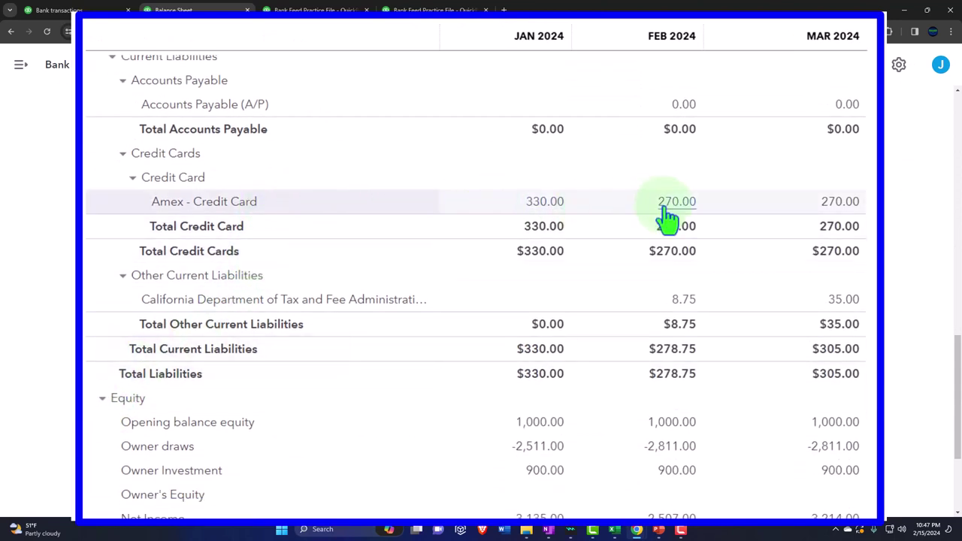
scroll(667, 218, down, 1)
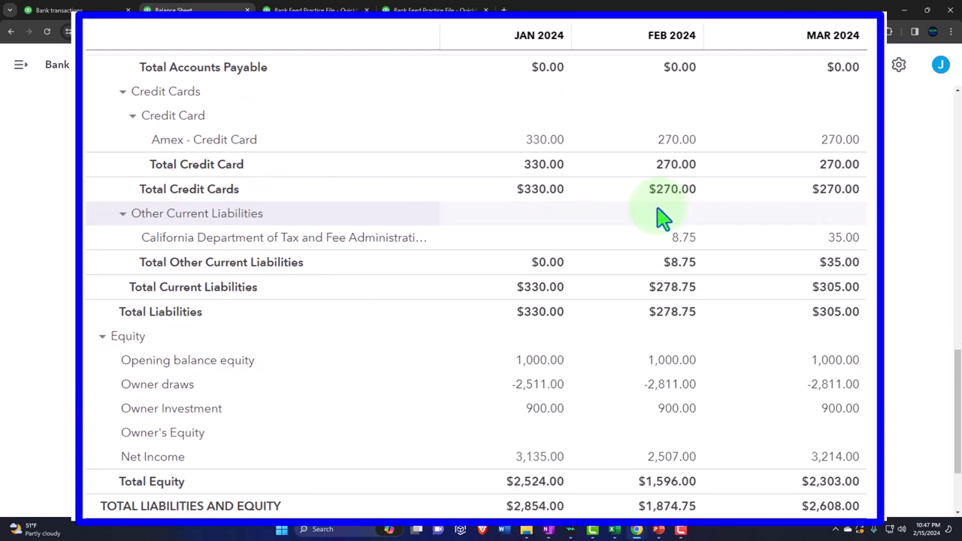
scroll(662, 218, down, 1)
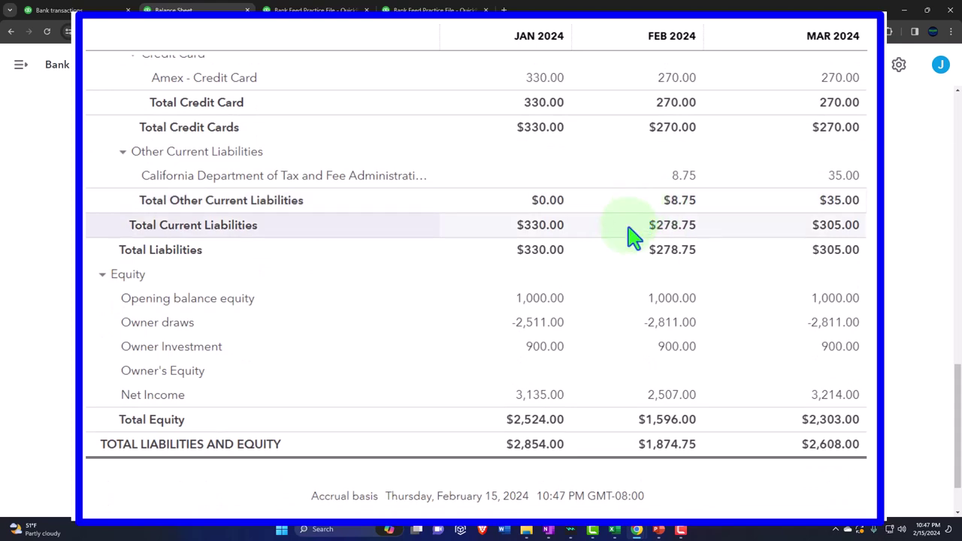
- Rerun the Profit and Loss report for January to March 2024 and review it down to net income
click(318, 13)
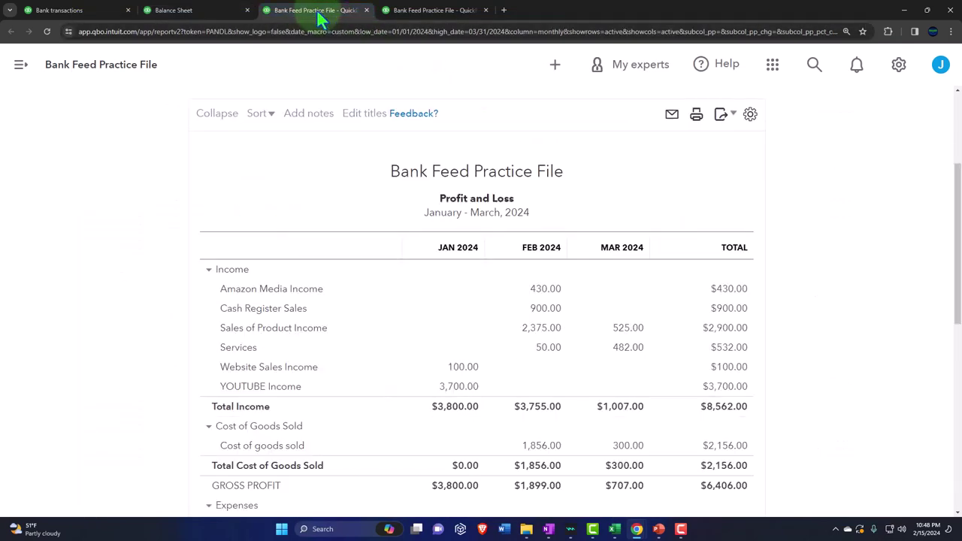
scroll(601, 214, up, 2)
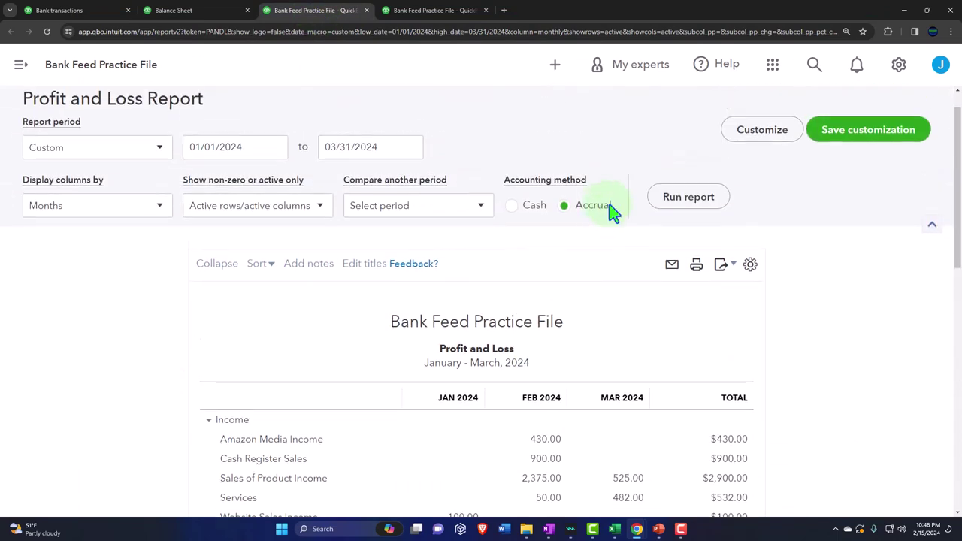
click(669, 213)
scroll(163, 370, down, 2)
scroll(93, 374, down, 4)
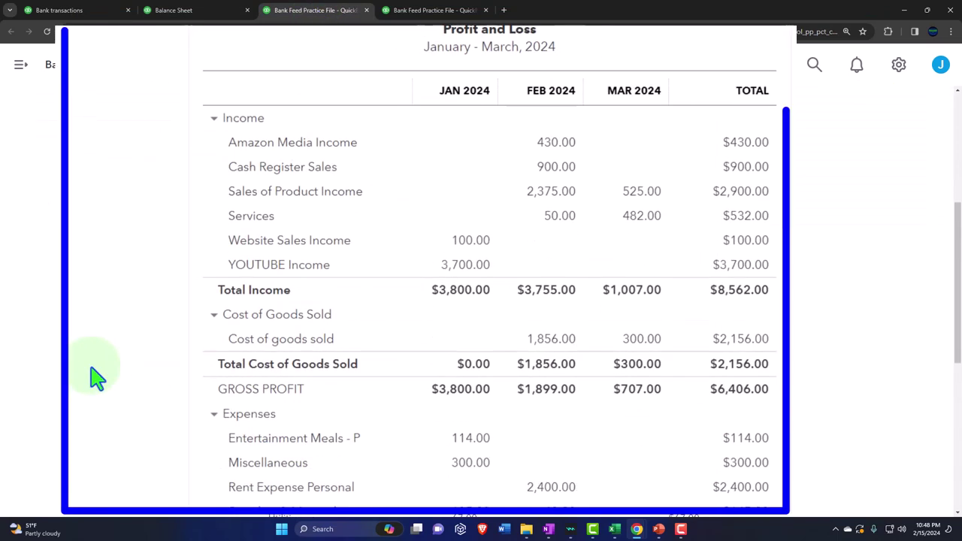
scroll(97, 376, down, 2)
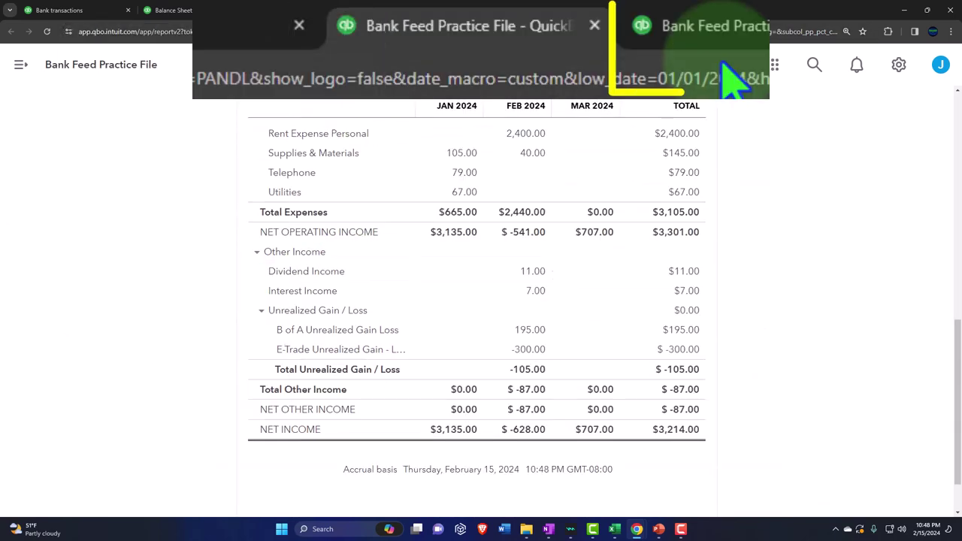
- Review the Trial Balance as of March 31, 2024, from the checking account down to the totals
click(727, 37)
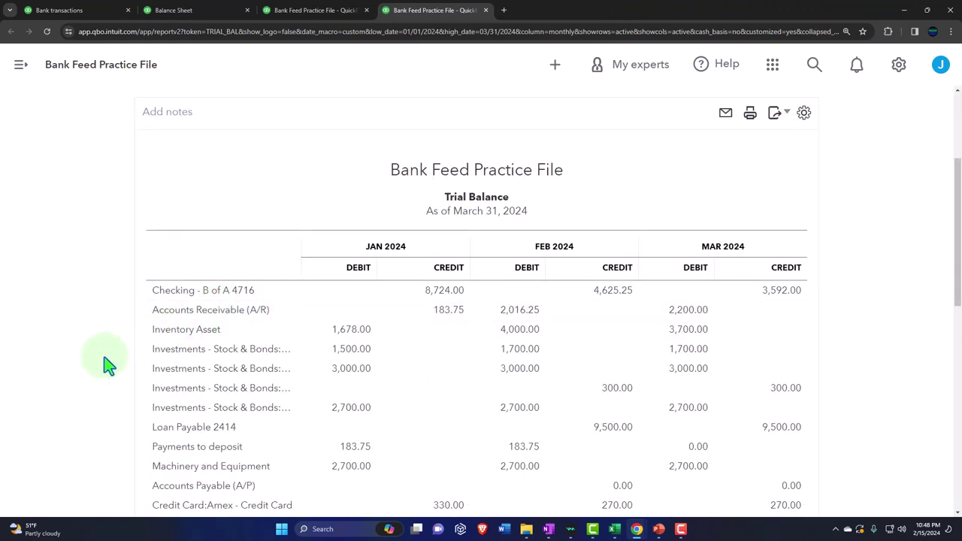
scroll(104, 365, up, 2)
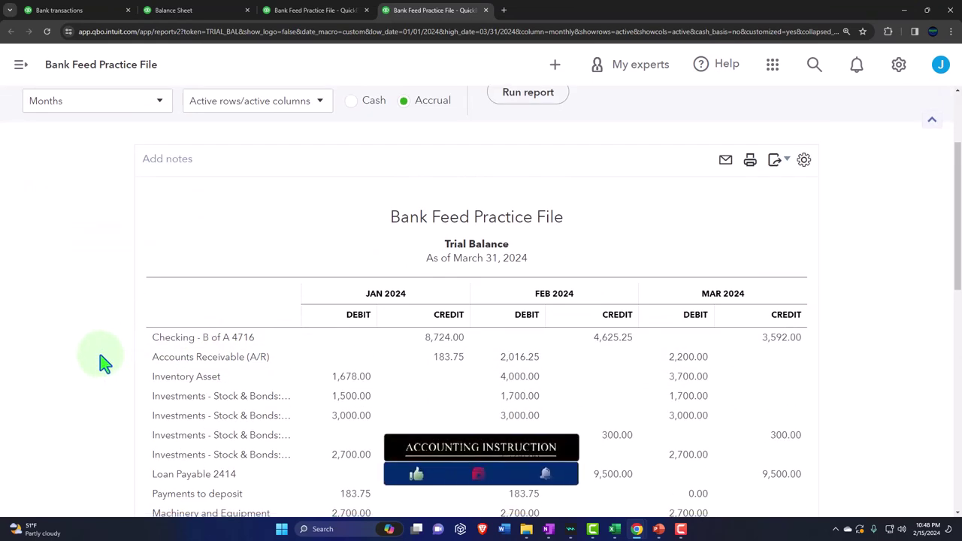
scroll(104, 364, down, 1)
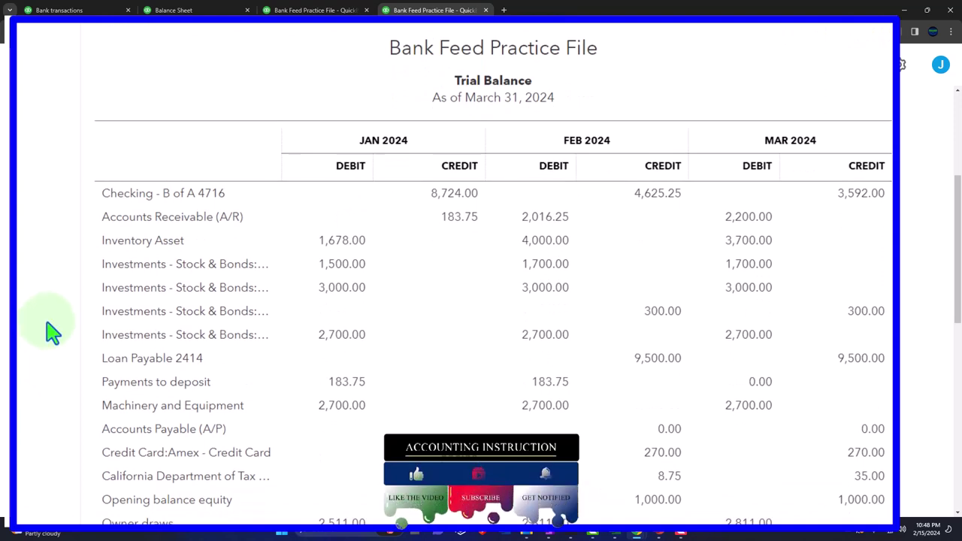
scroll(52, 333, down, 4)
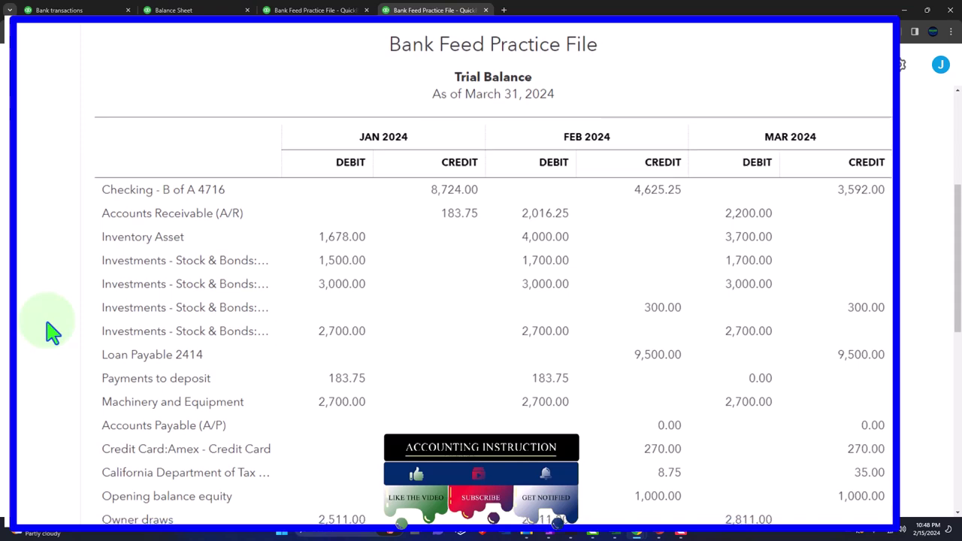
scroll(53, 333, down, 1)
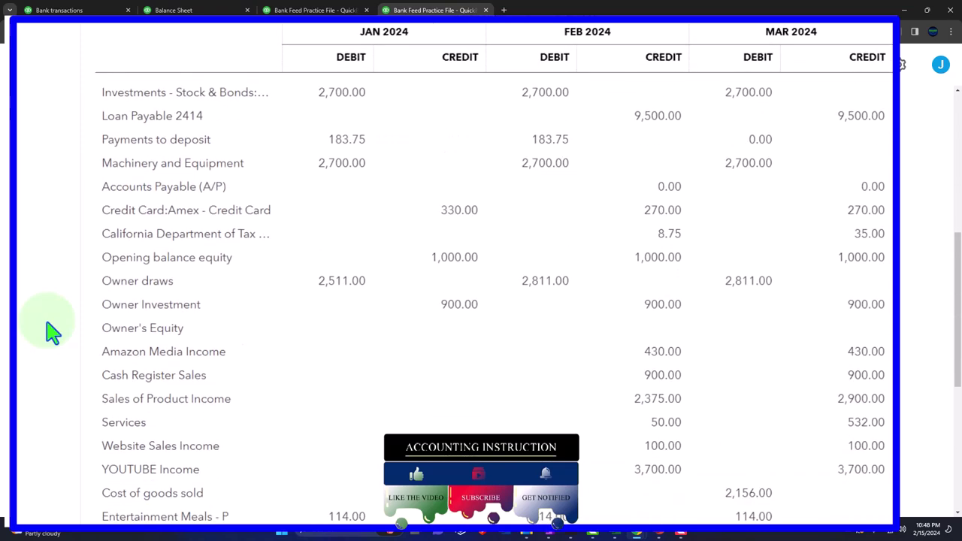
scroll(53, 333, down, 4)
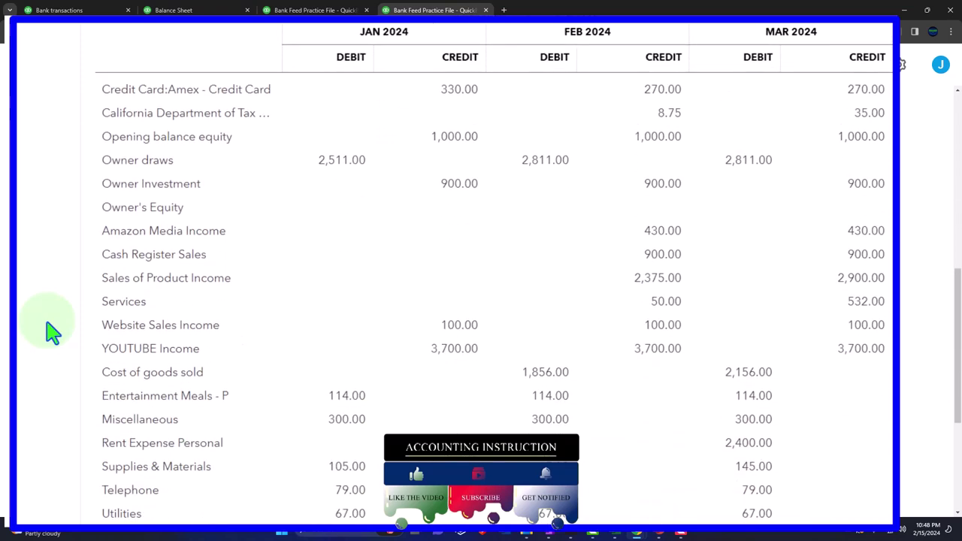
scroll(53, 333, down, 3)
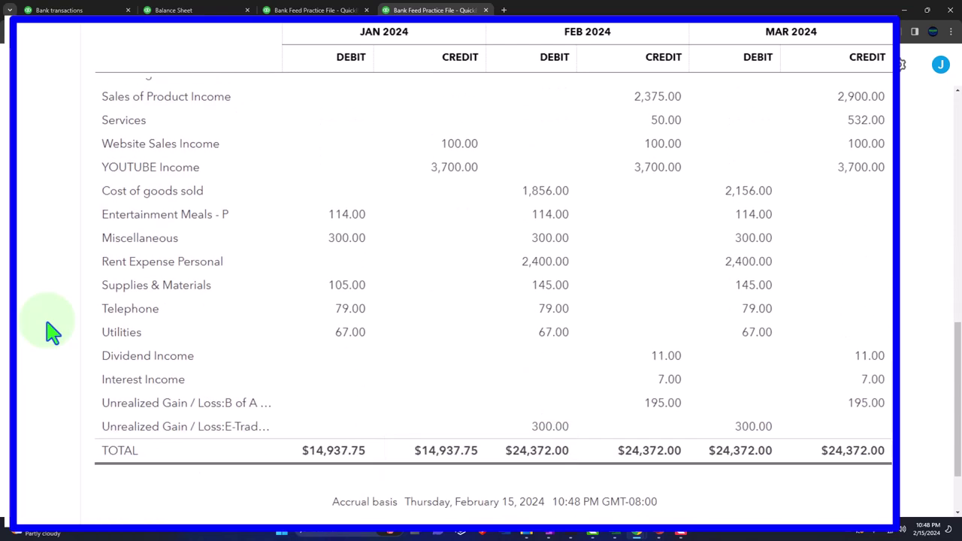